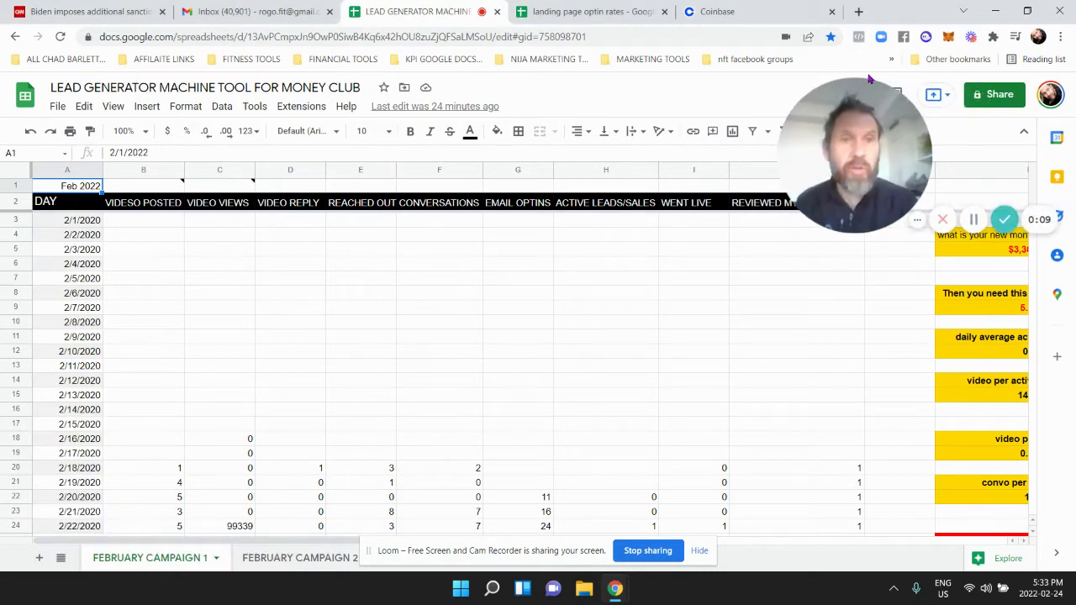
# Step: Review the February videos posted counts: 1 on 2/18, 4 on 2/19, 7 on 2/23
pyautogui.click(361, 263)
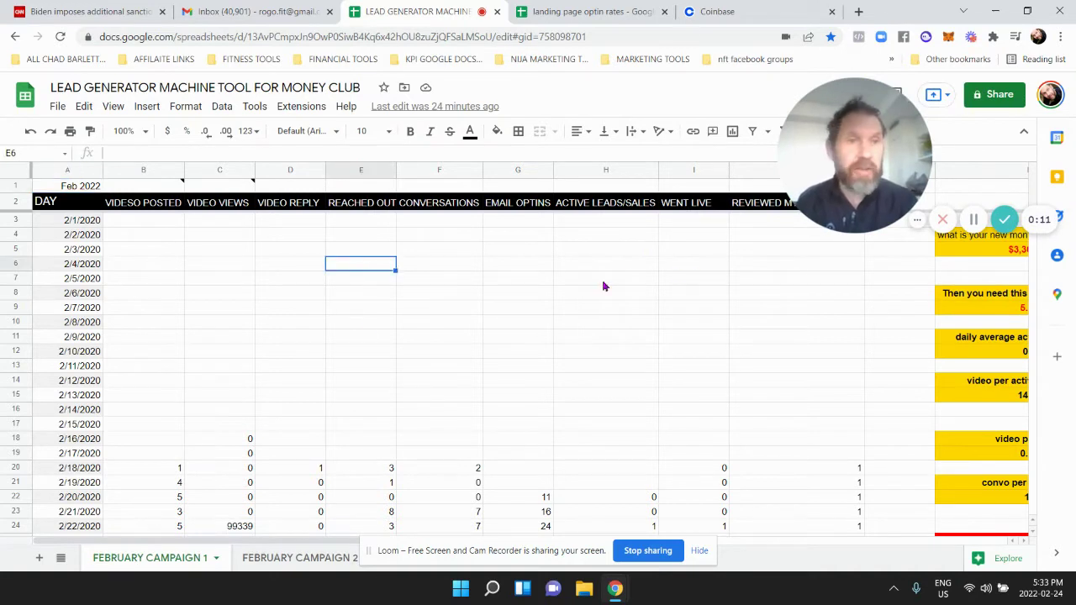
pyautogui.click(137, 469)
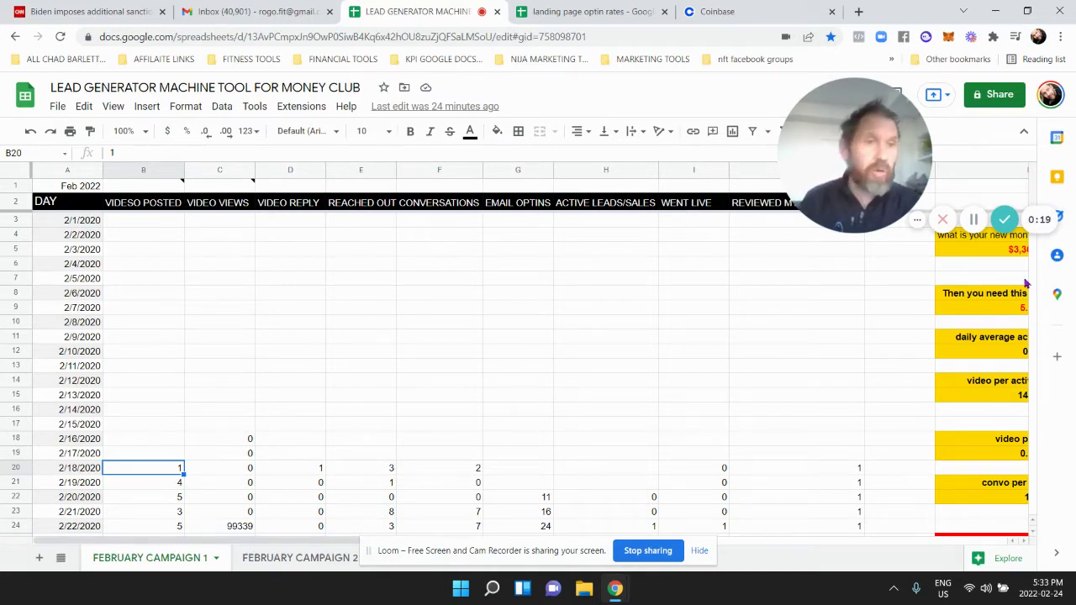
pyautogui.click(299, 455)
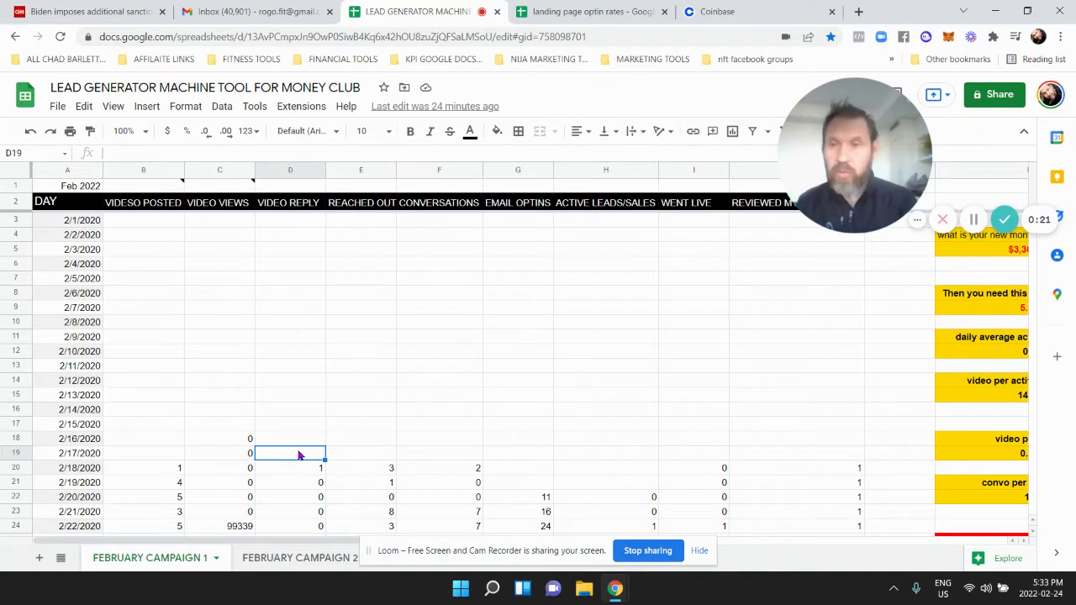
pyautogui.click(166, 484)
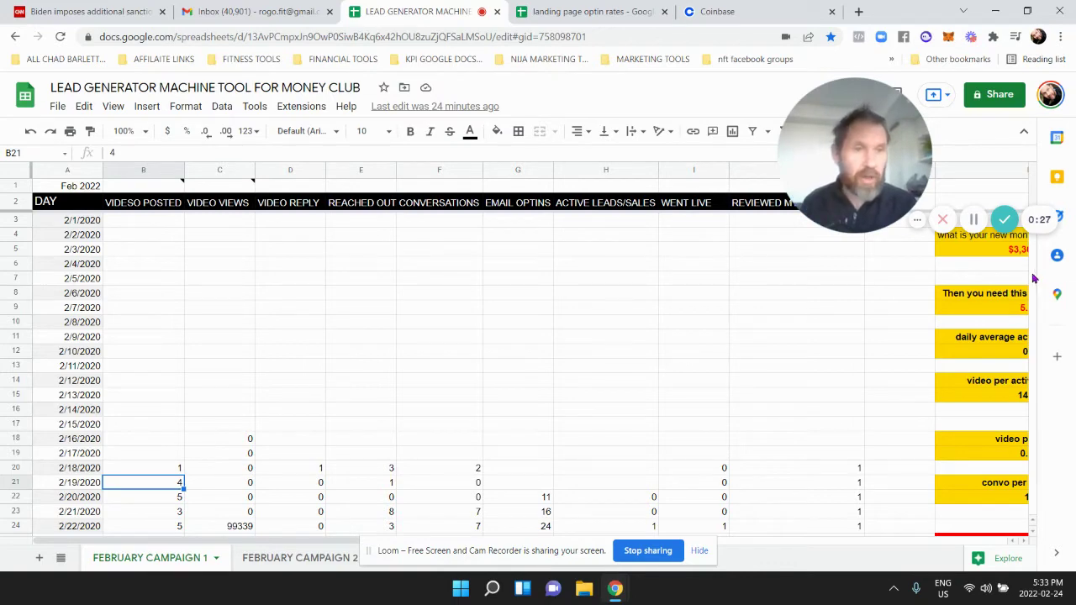
pyautogui.scroll(-15, 1034, 278)
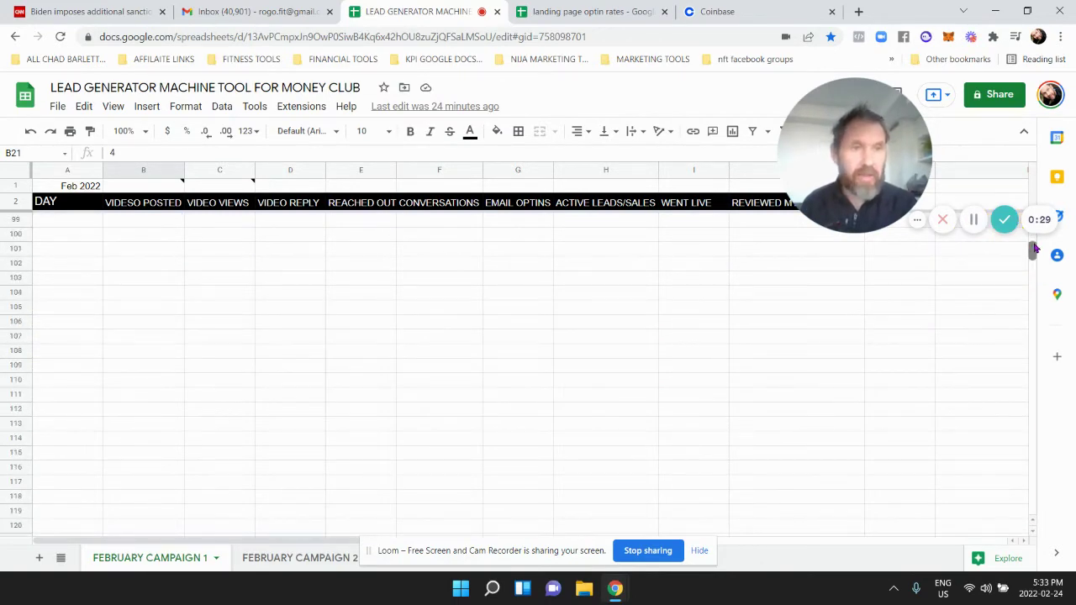
pyautogui.moveTo(1034, 248); pyautogui.dragTo(1038, 223)
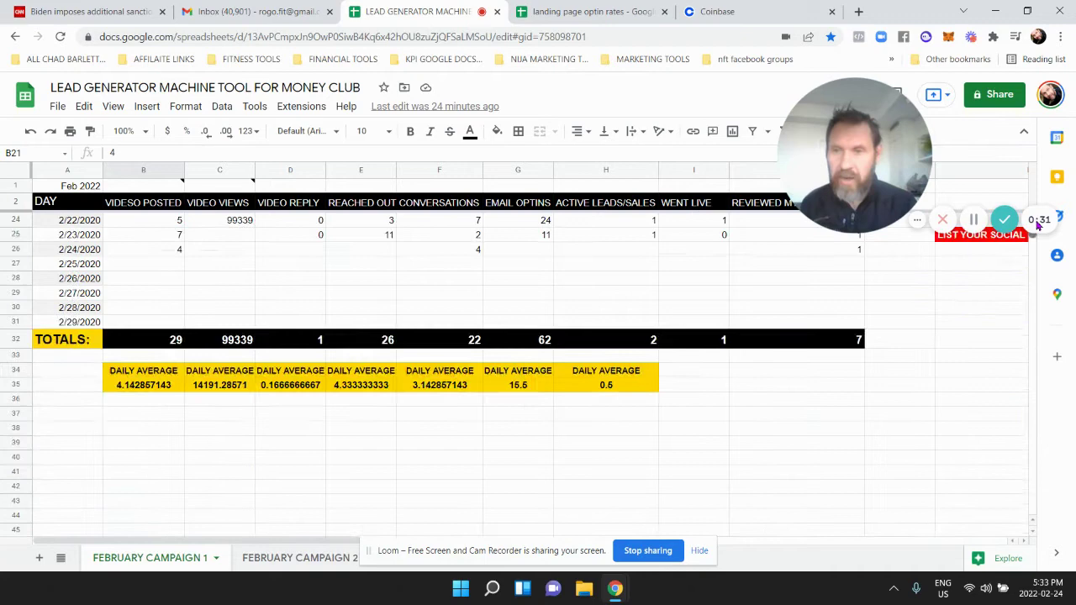
pyautogui.scroll(6, 1038, 224)
pyautogui.click(115, 497)
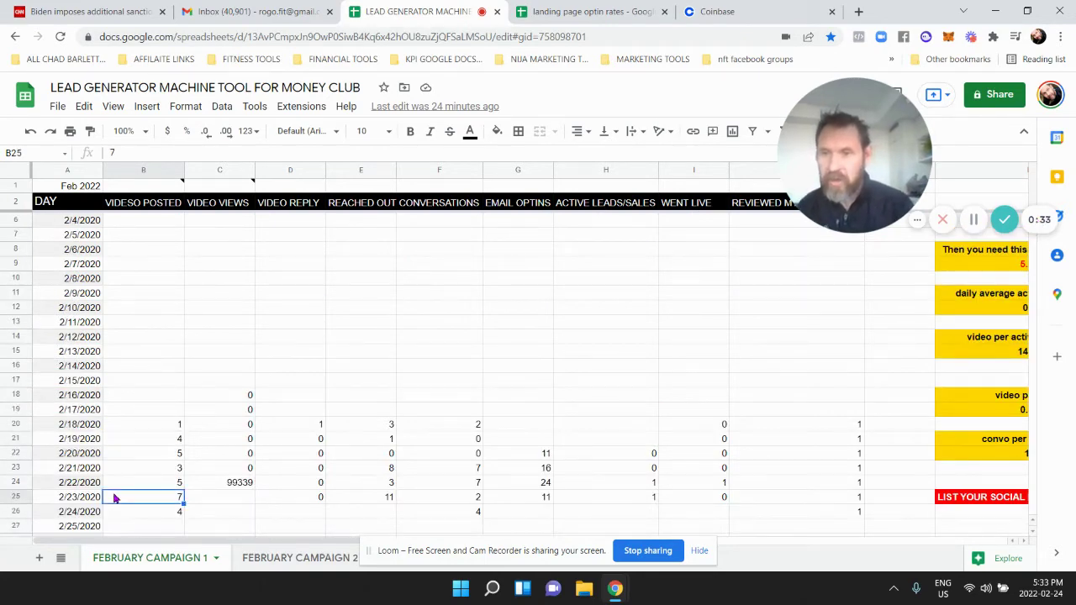
pyautogui.press('Up')
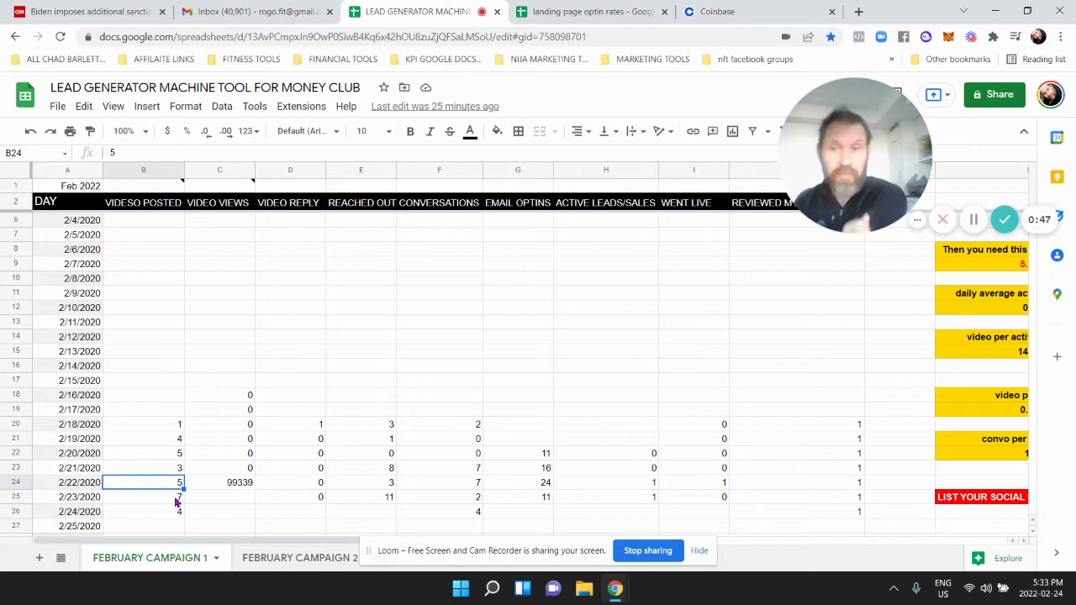
# Step: Inspect the formula behind the 99339 video views and the video reply counts
pyautogui.press('Right')
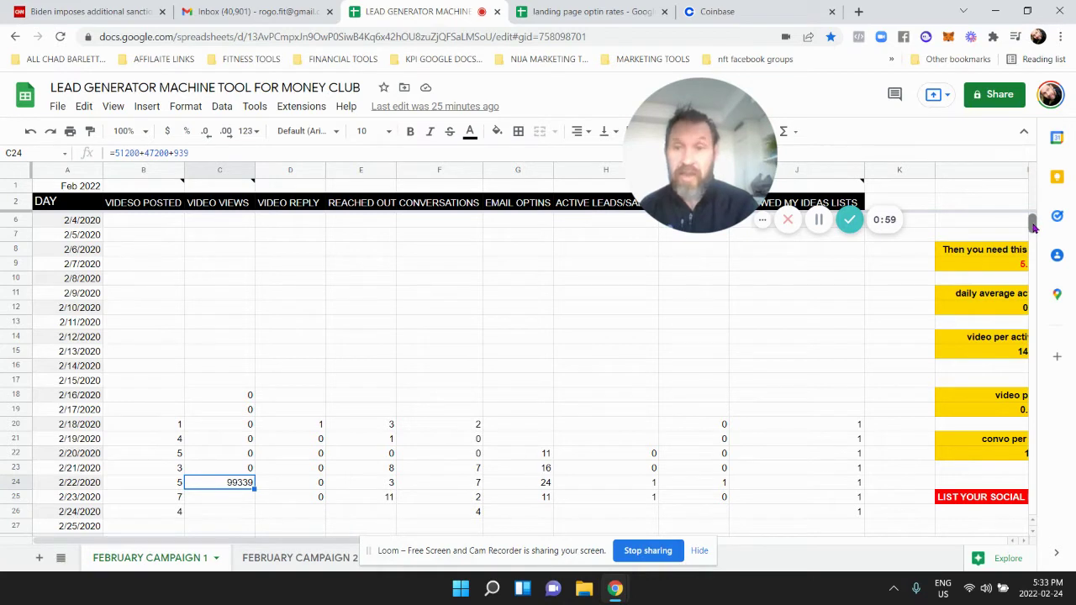
pyautogui.scroll(-2, 1034, 227)
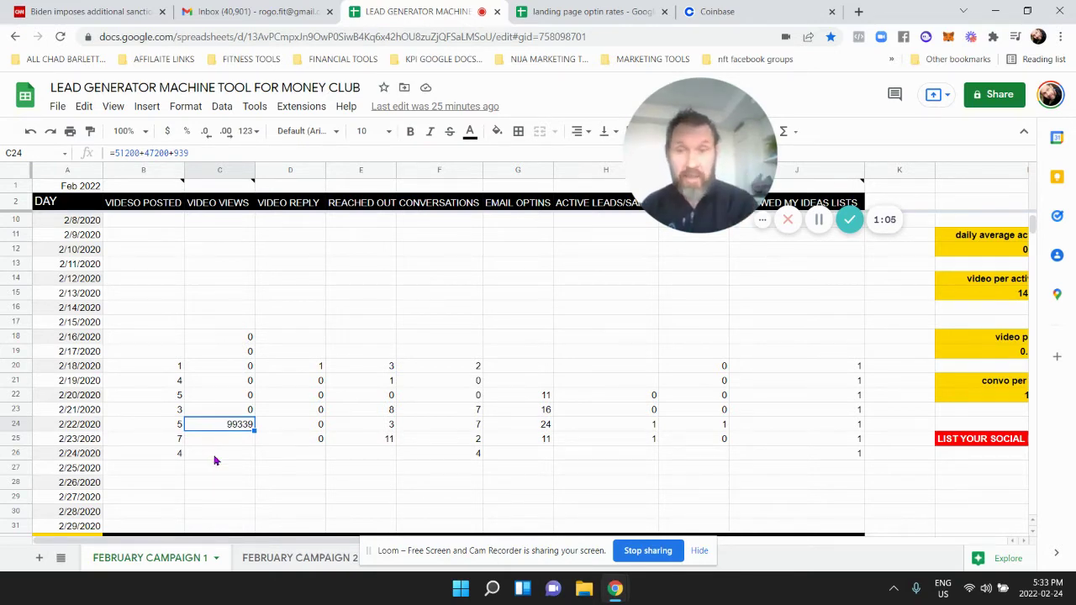
pyautogui.click(218, 513)
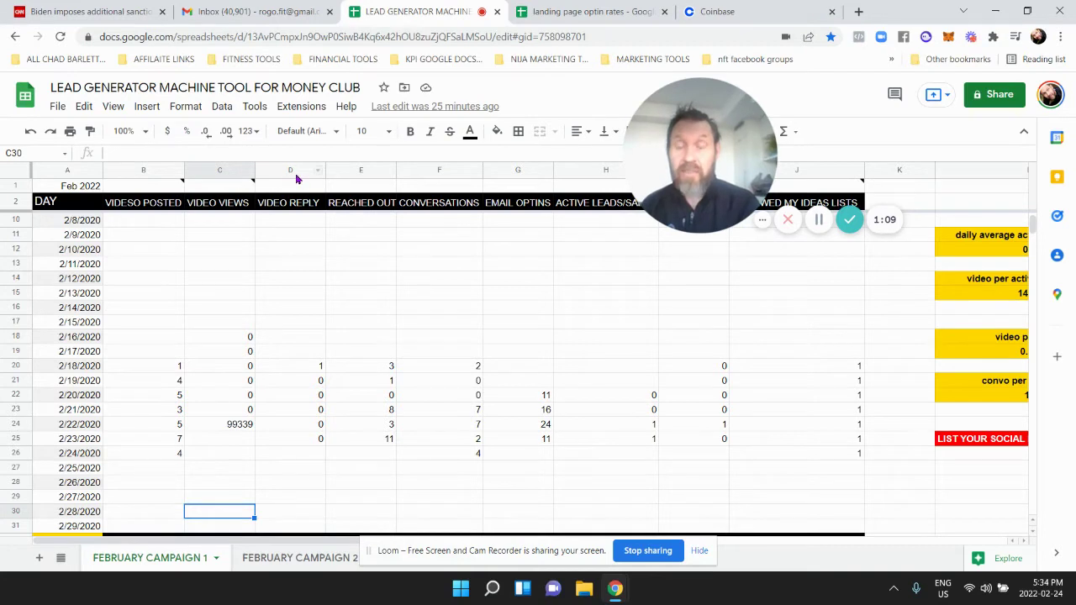
pyautogui.click(294, 427)
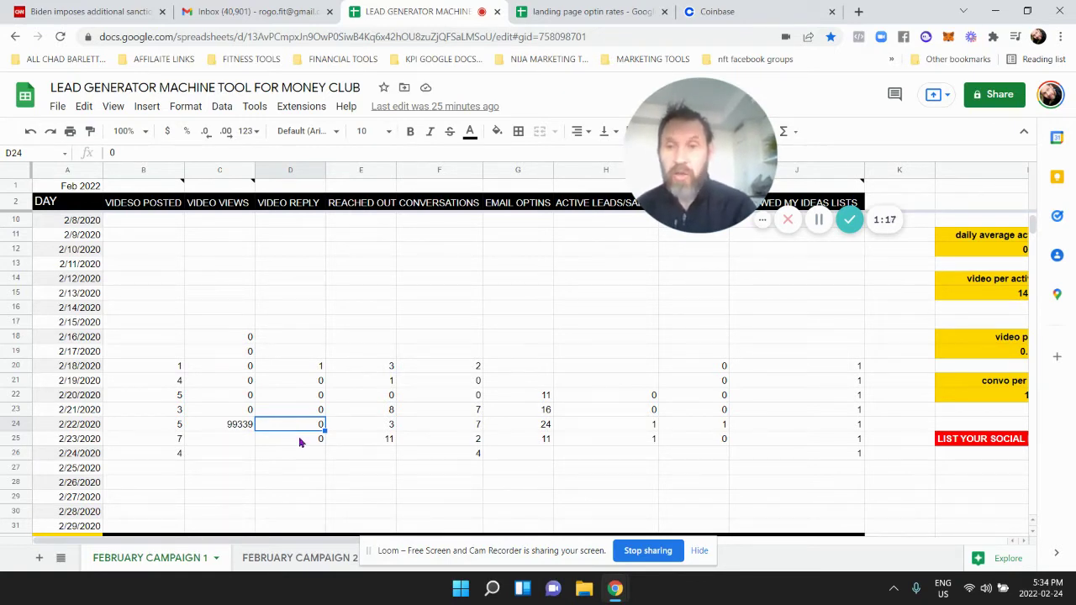
pyautogui.click(295, 454)
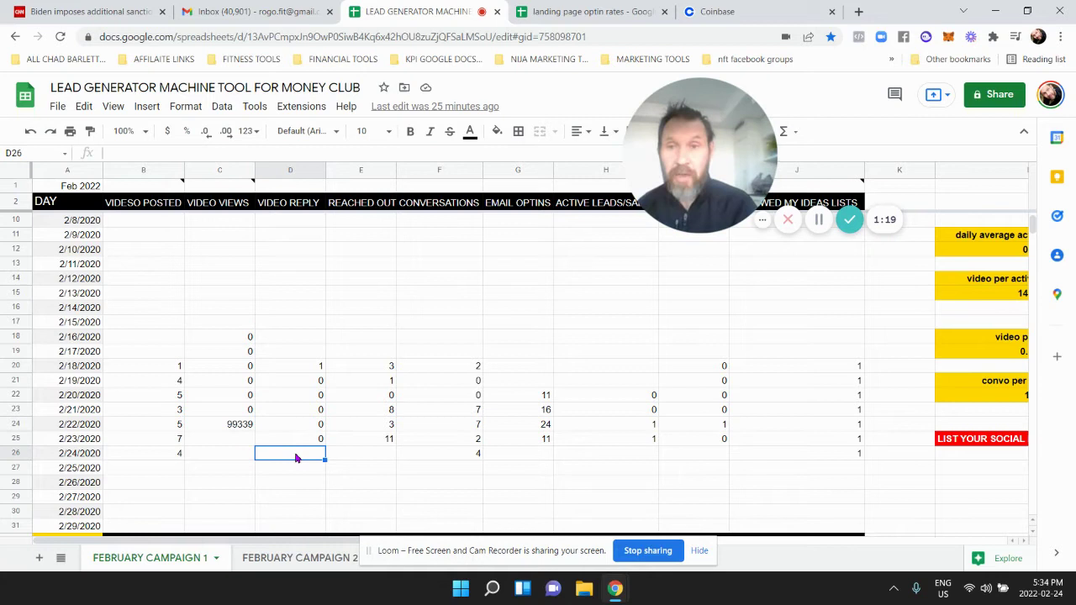
# Step: Check 2/23/2020's reached out (11), conversations (2) and email optins (11) values
pyautogui.press('Right')
pyautogui.press('Up')
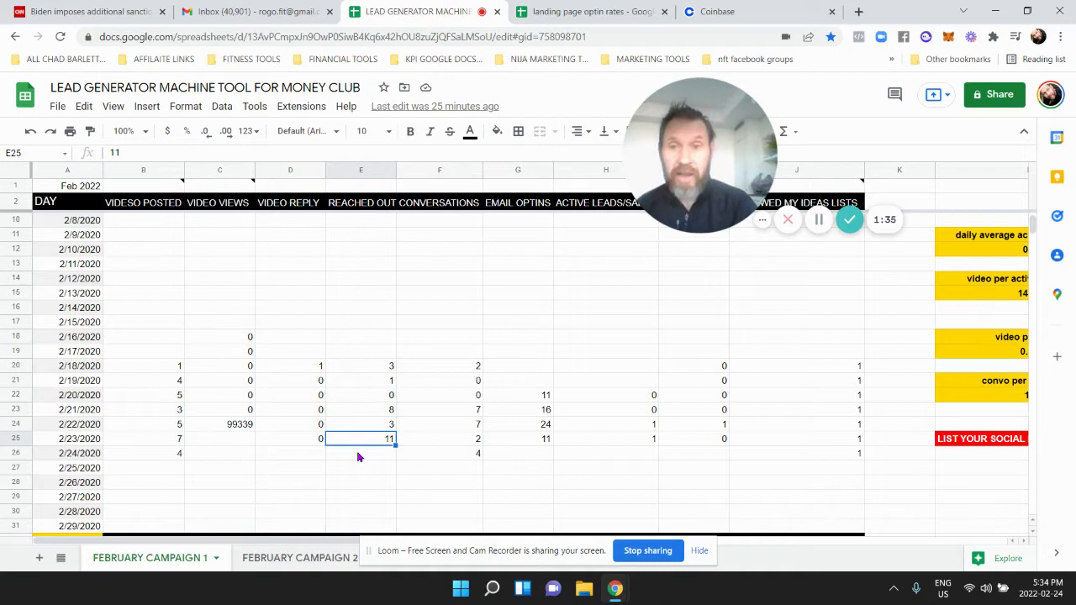
pyautogui.press('Right')
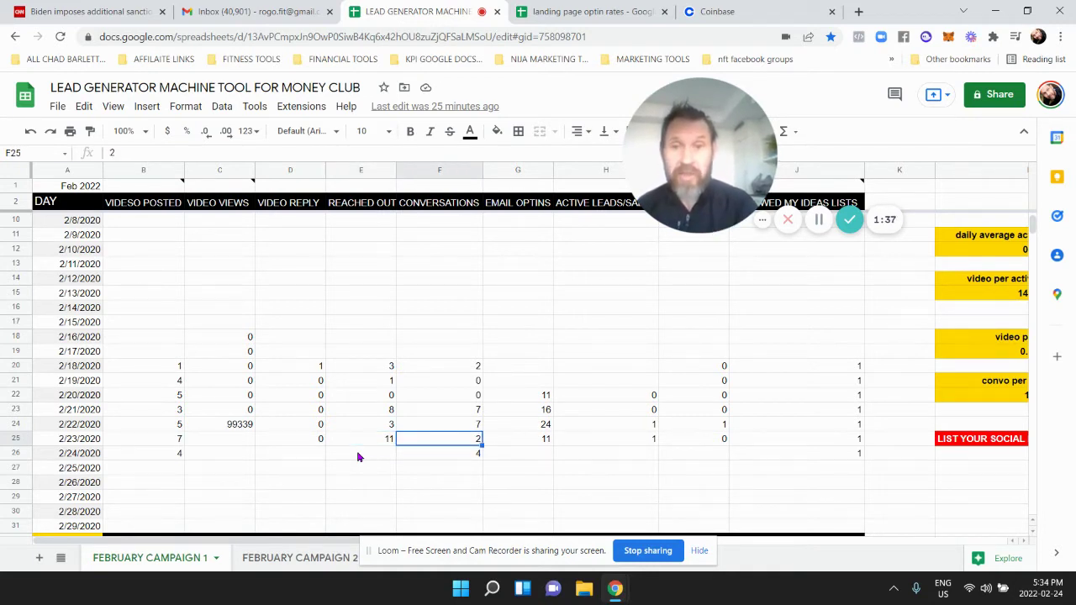
pyautogui.press('Left')
pyautogui.press('Left')
pyautogui.press('Right')
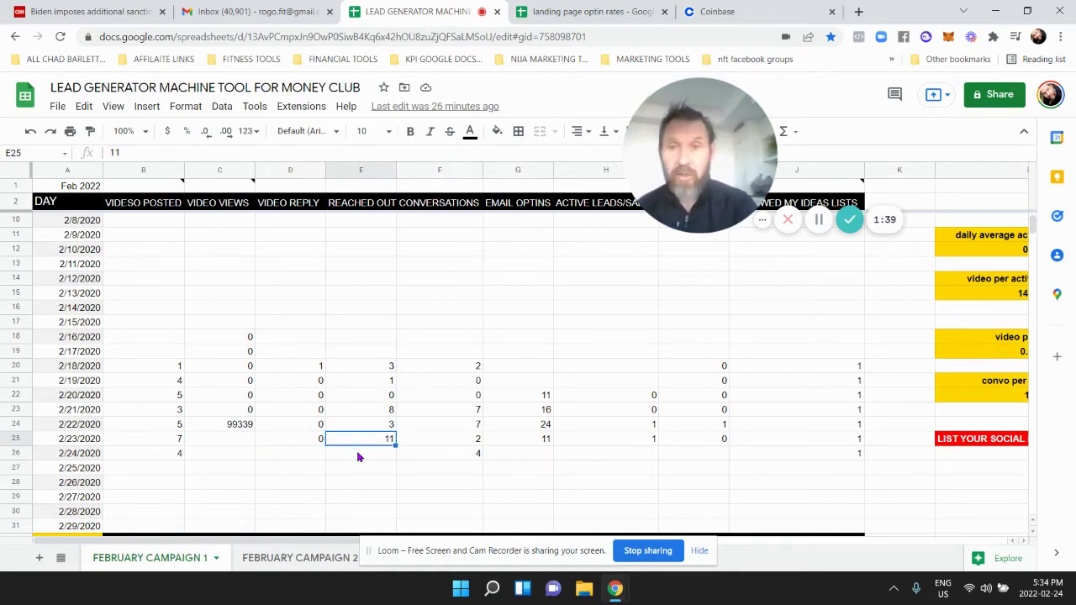
pyautogui.press('Right')
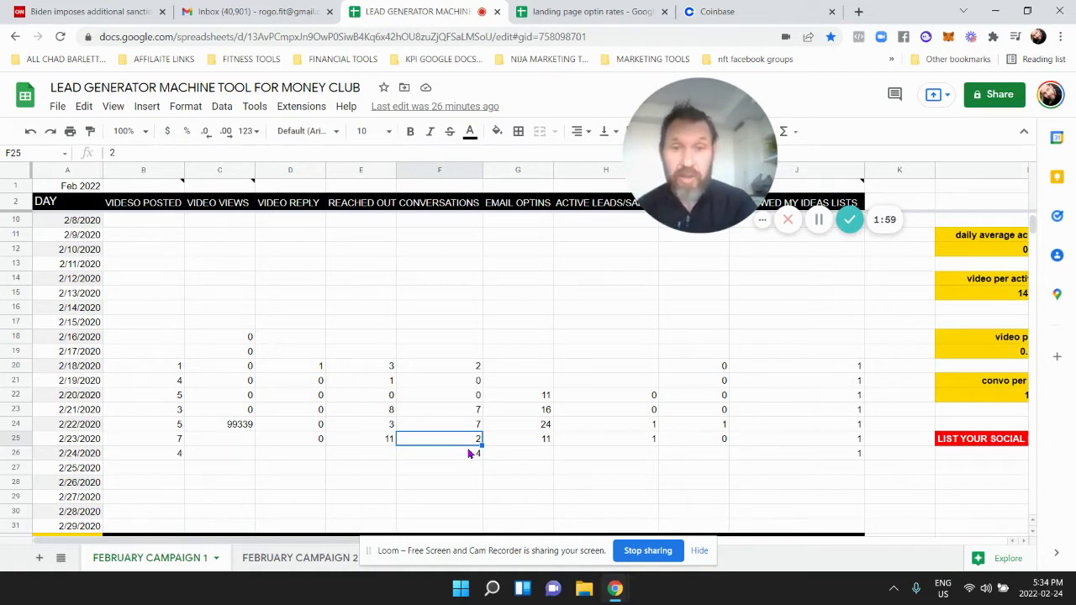
pyautogui.press('Right')
pyautogui.click(520, 475)
pyautogui.press('Up')
pyautogui.press('Up')
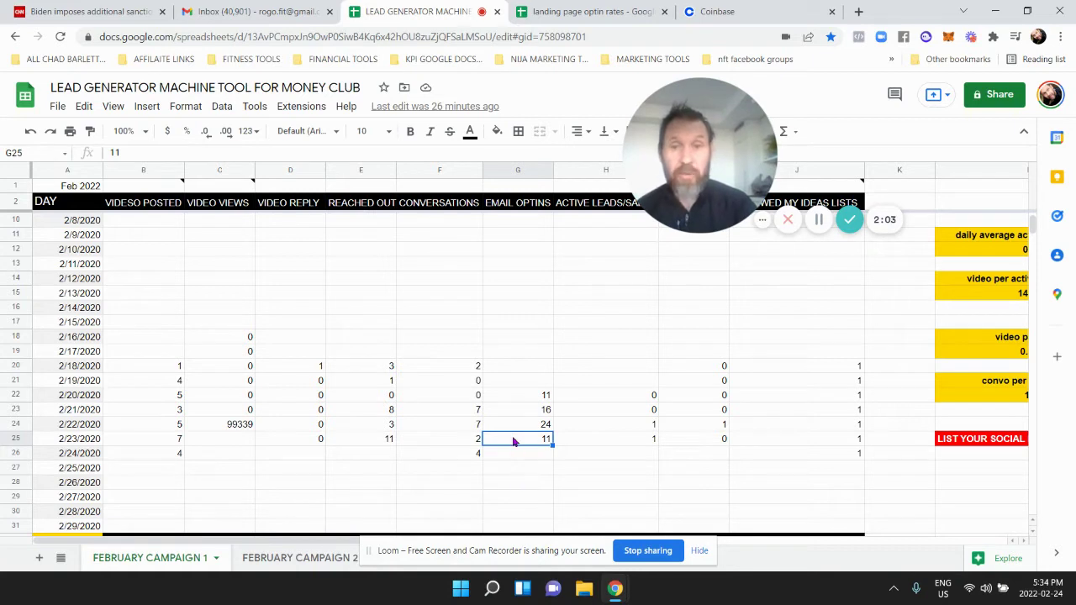
# Step: Check the 2/23/2020 active leads value of 1 and its went live entry
pyautogui.press('Right')
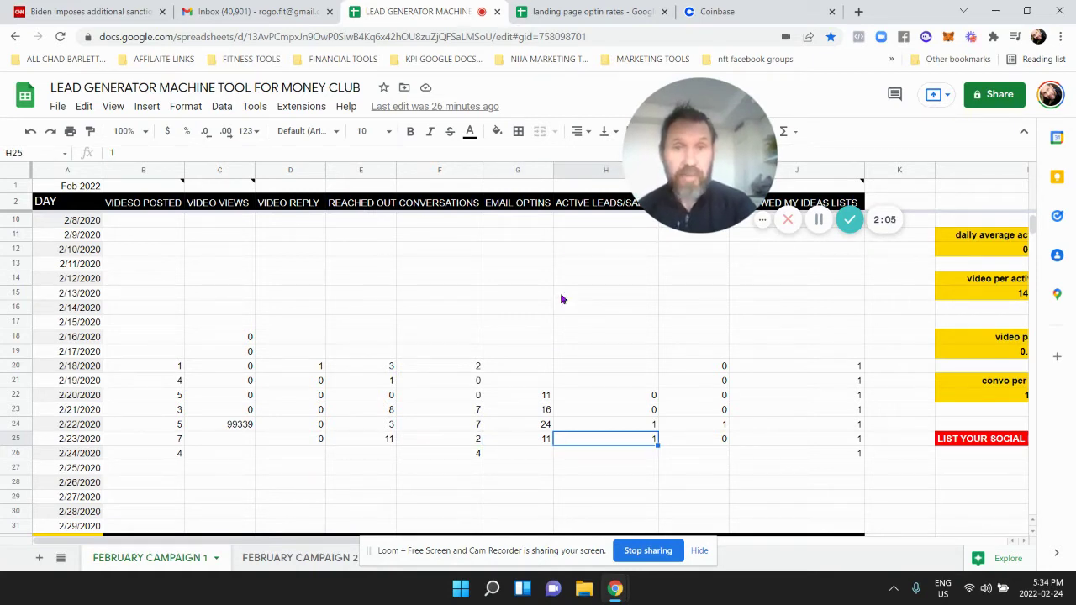
pyautogui.moveTo(681, 145); pyautogui.dragTo(174, 143)
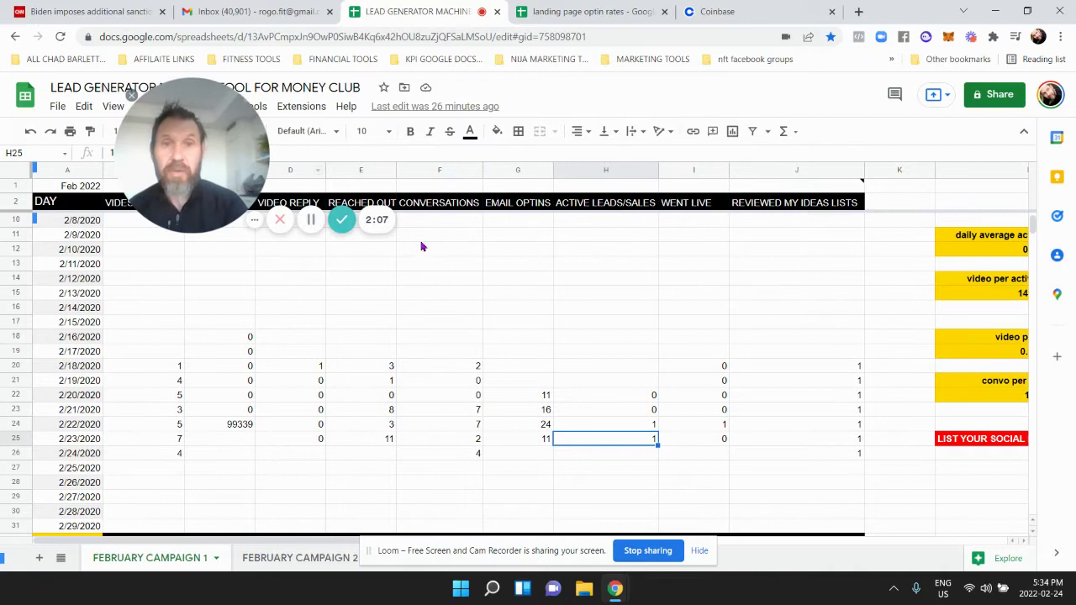
pyautogui.click(600, 455)
pyautogui.press('Up')
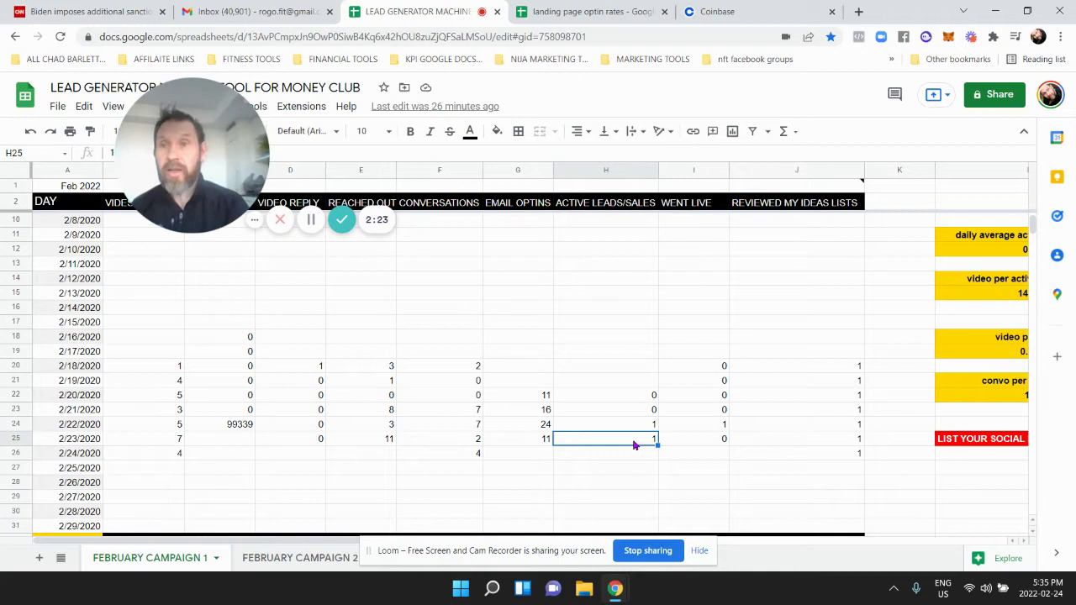
pyautogui.press('Right')
pyautogui.press('Right')
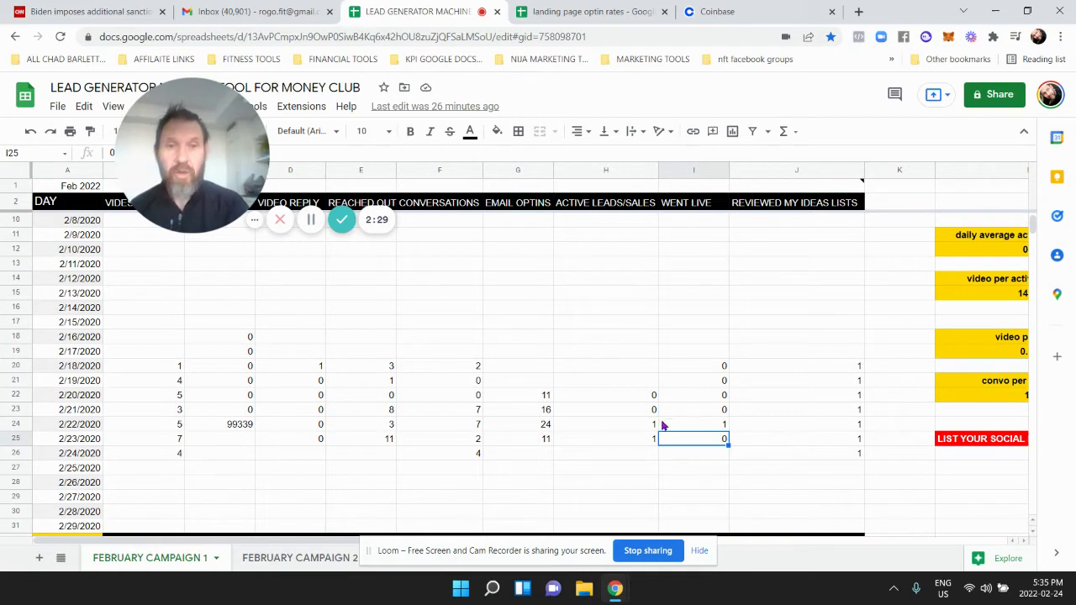
pyautogui.click(614, 448)
pyautogui.press('Up')
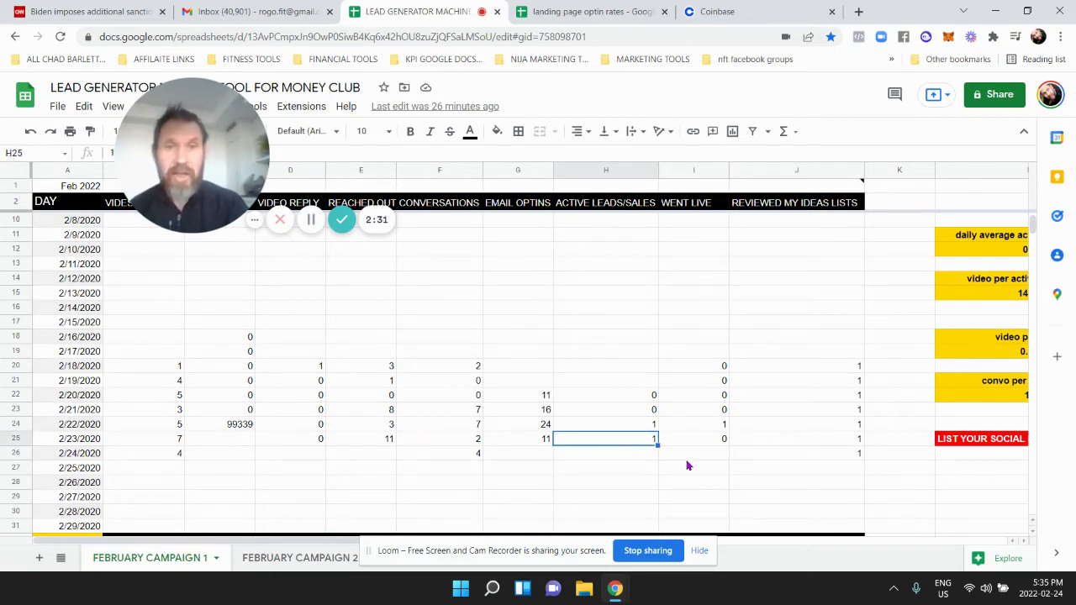
pyautogui.press('Right')
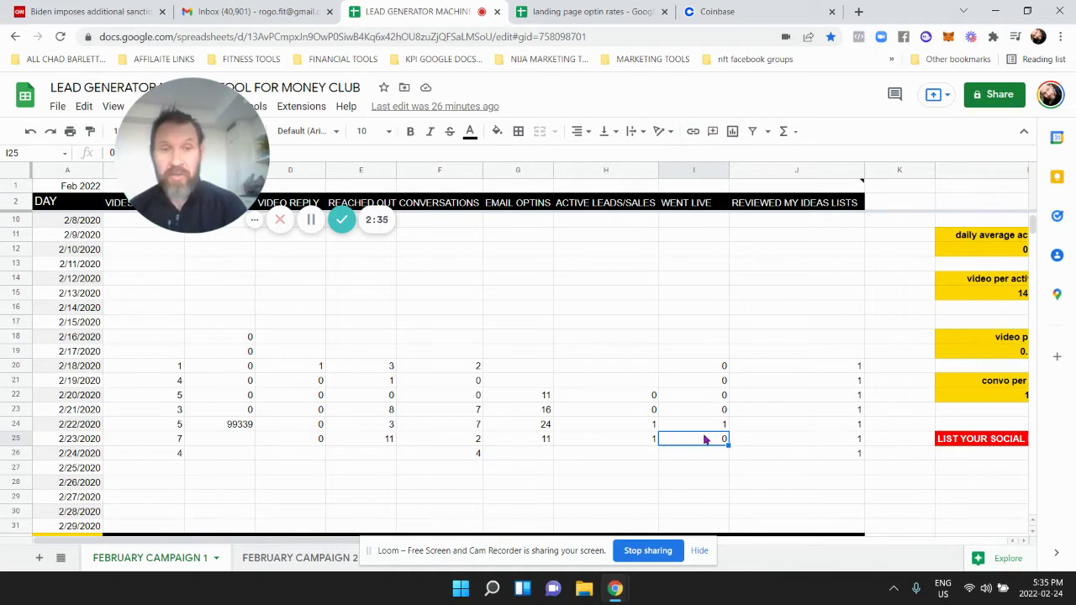
# Step: Review the reviewed ideas lists column entries at the table's right edge
pyautogui.click(795, 473)
pyautogui.press('Right')
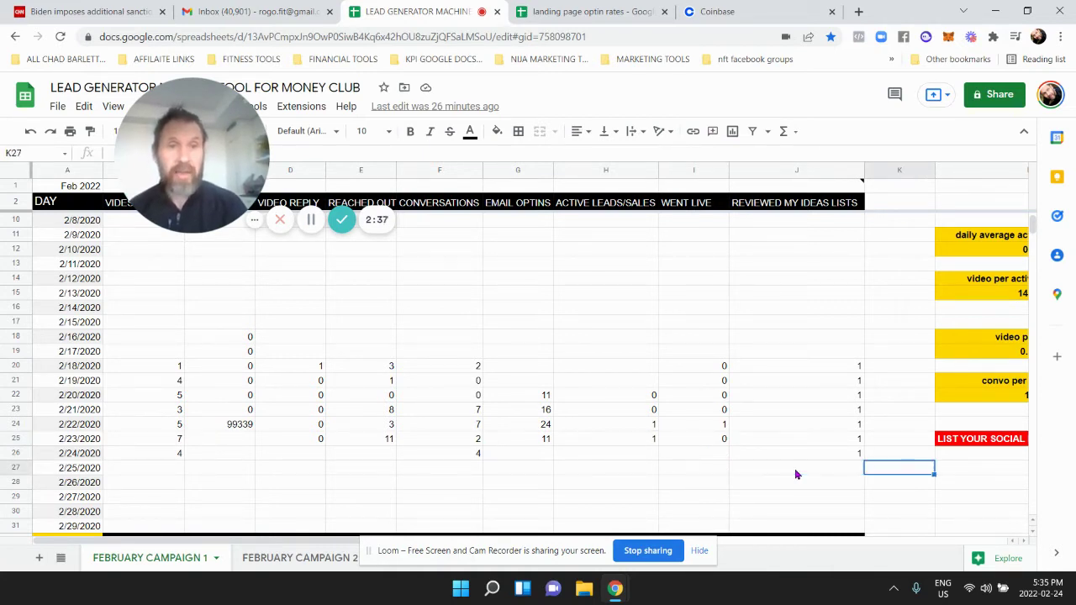
pyautogui.press('Up')
pyautogui.press('Up')
pyautogui.press('Left')
pyautogui.press('Up')
pyautogui.press('Up')
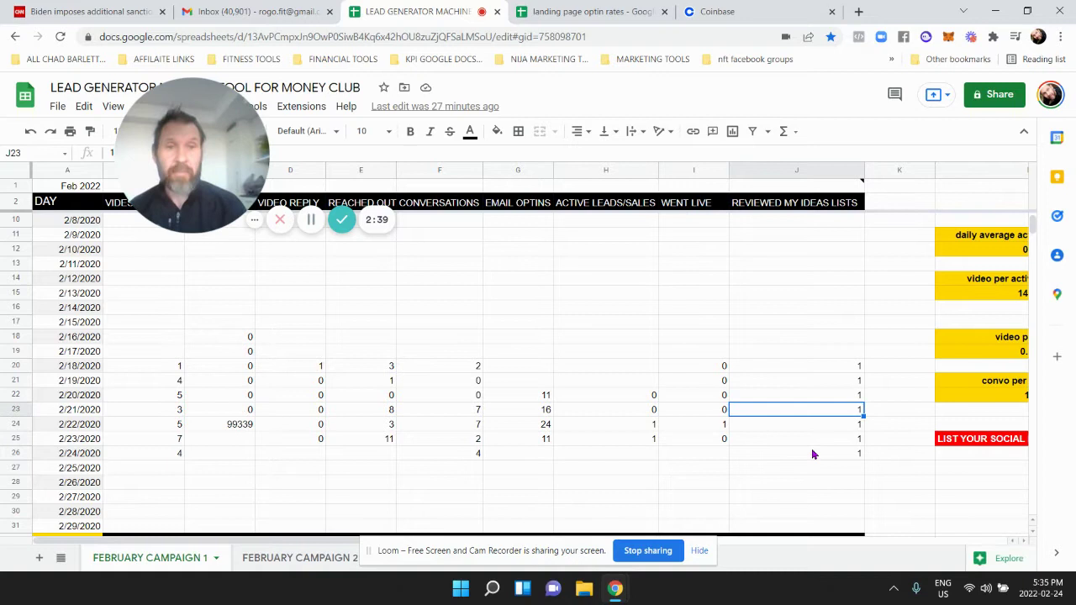
pyautogui.click(813, 448)
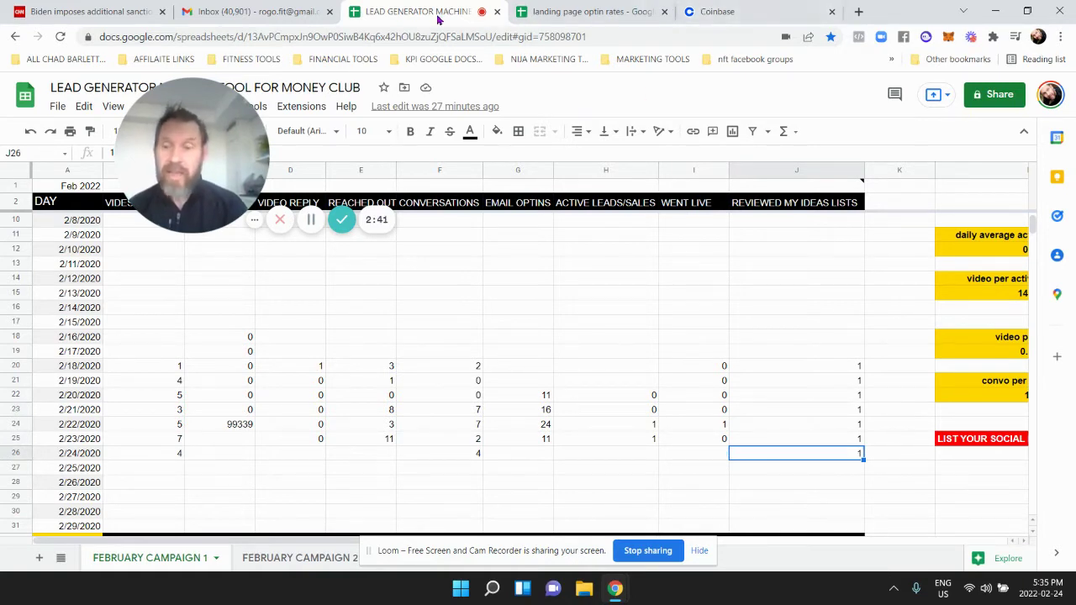
pyautogui.press('Right')
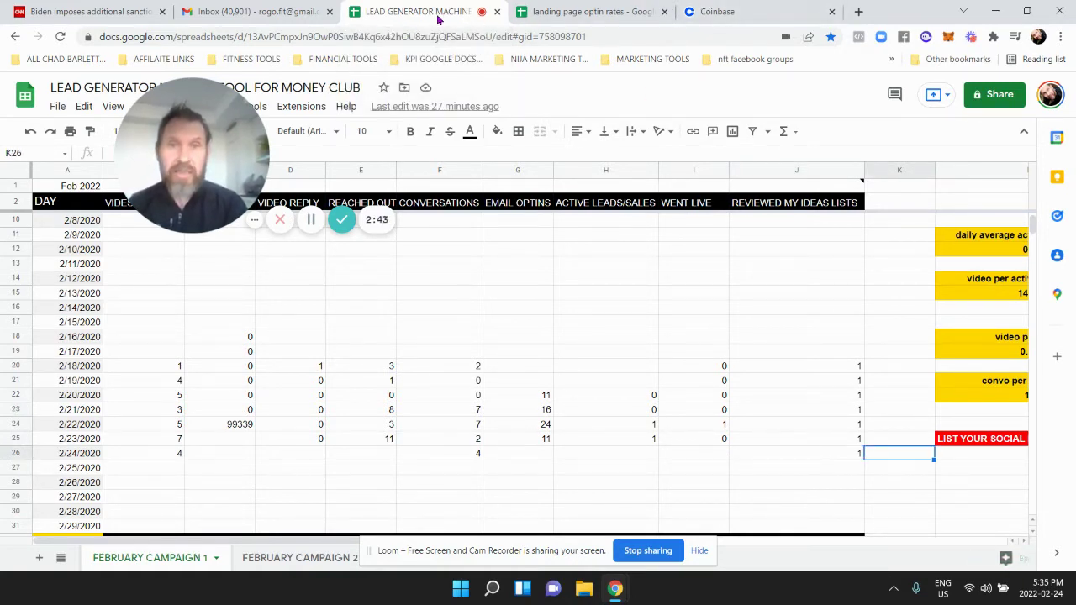
# Step: Scroll through the video title ideas document's draft titles and return to the top
pyautogui.click(573, 12)
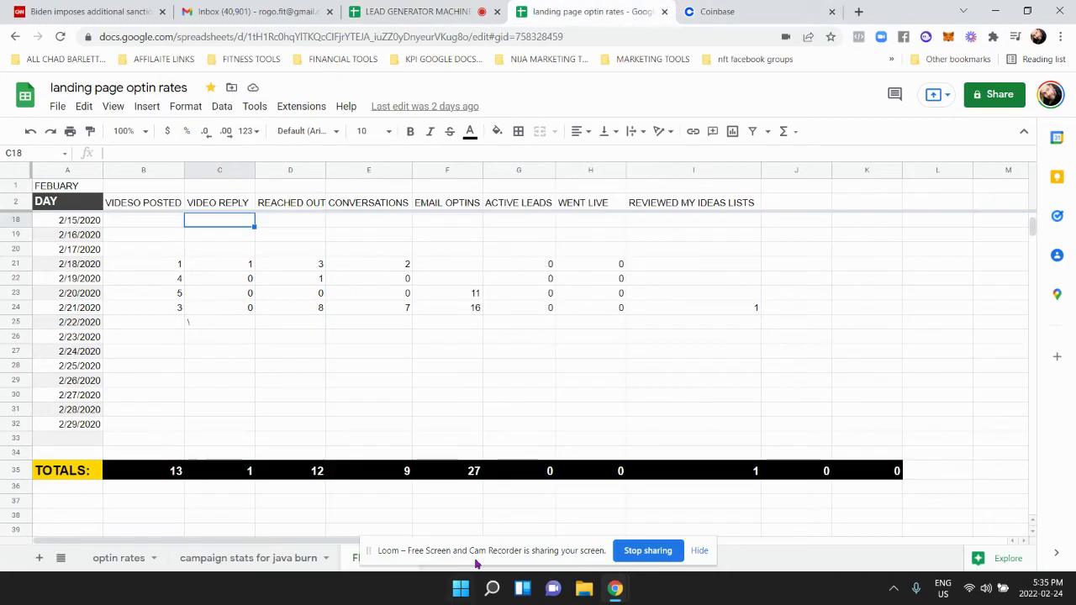
pyautogui.rightClick(614, 588)
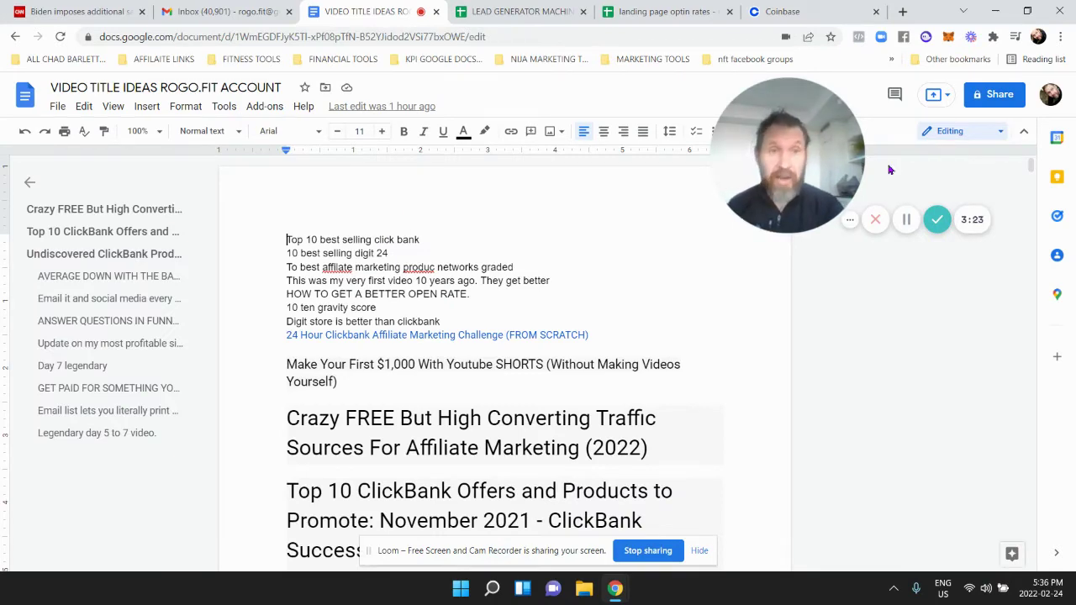
pyautogui.scroll(-10, 1028, 168)
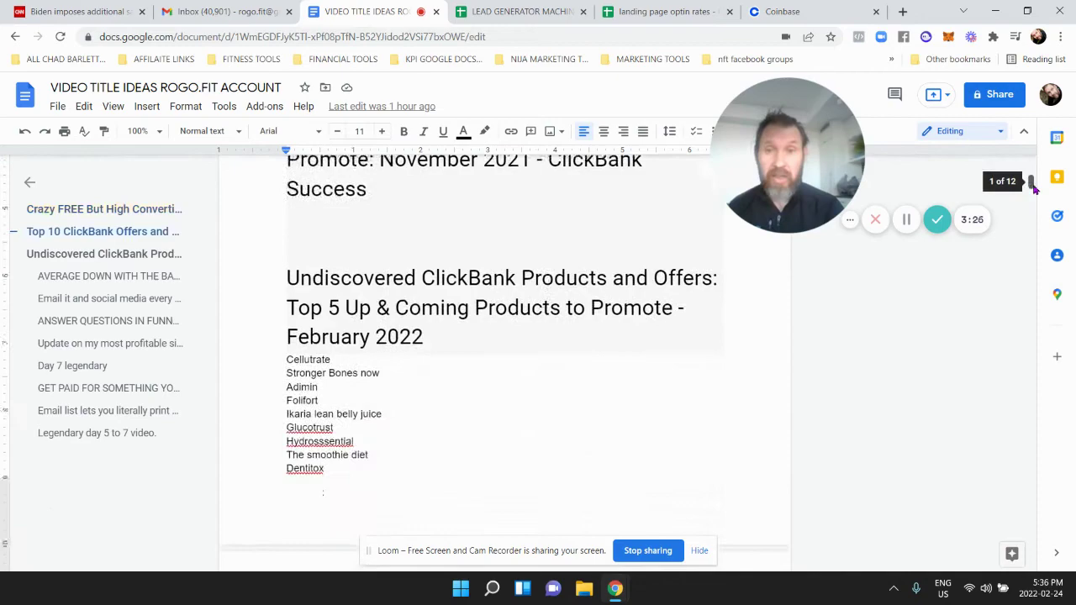
pyautogui.scroll(-10, 1038, 219)
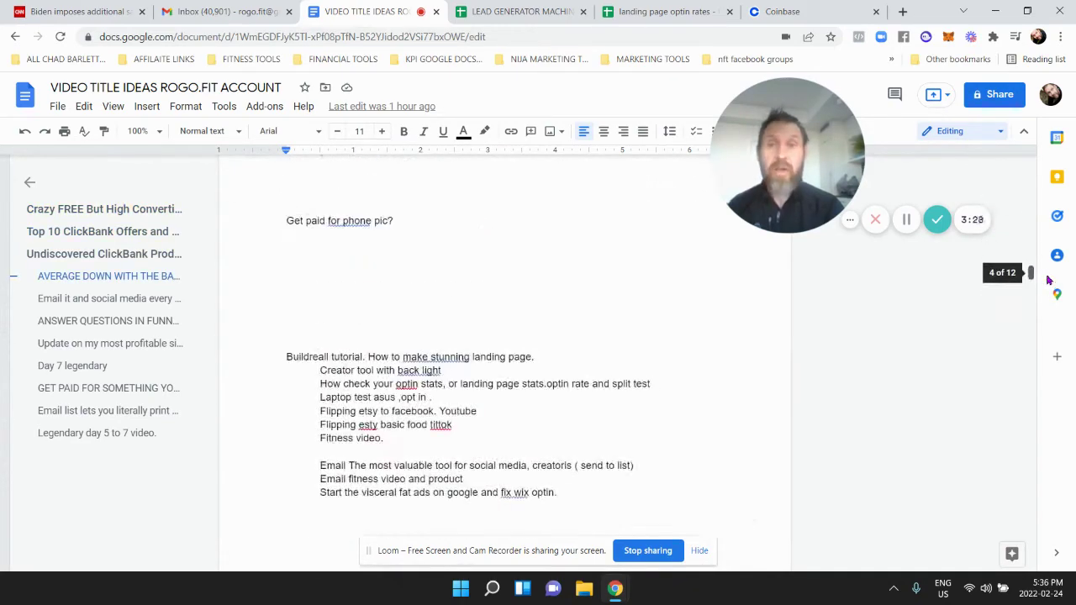
pyautogui.scroll(15, 1046, 239)
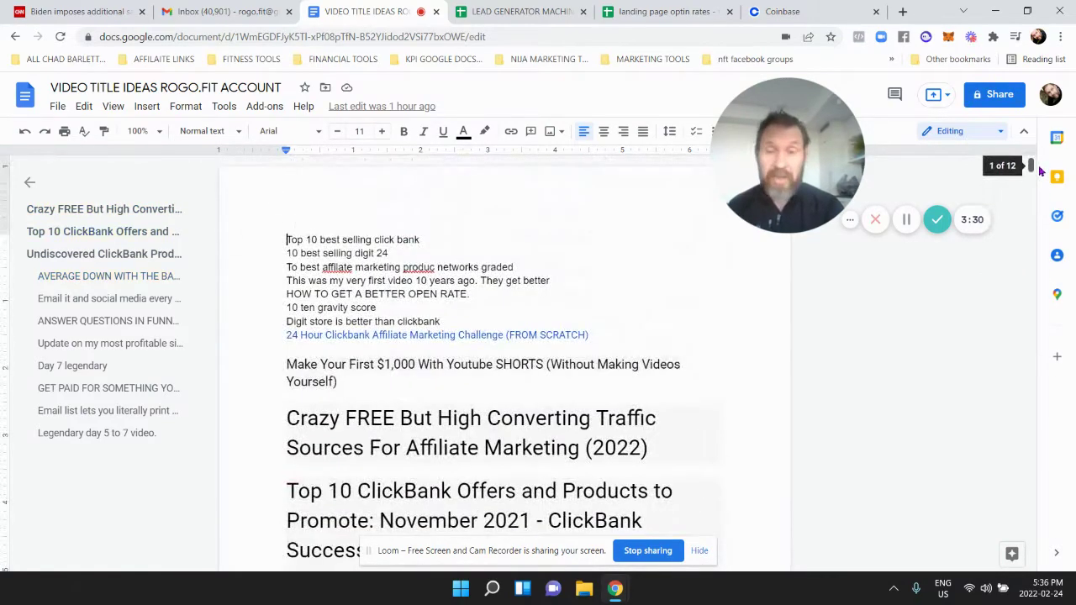
pyautogui.scroll(-6, 1042, 181)
pyautogui.scroll(10, 1046, 168)
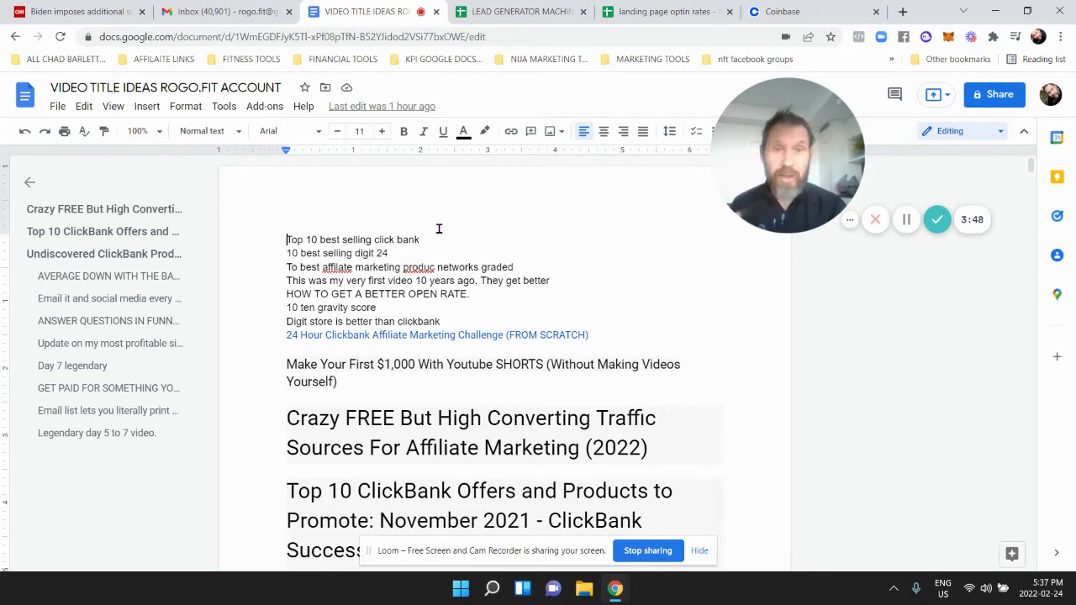
pyautogui.click(538, 10)
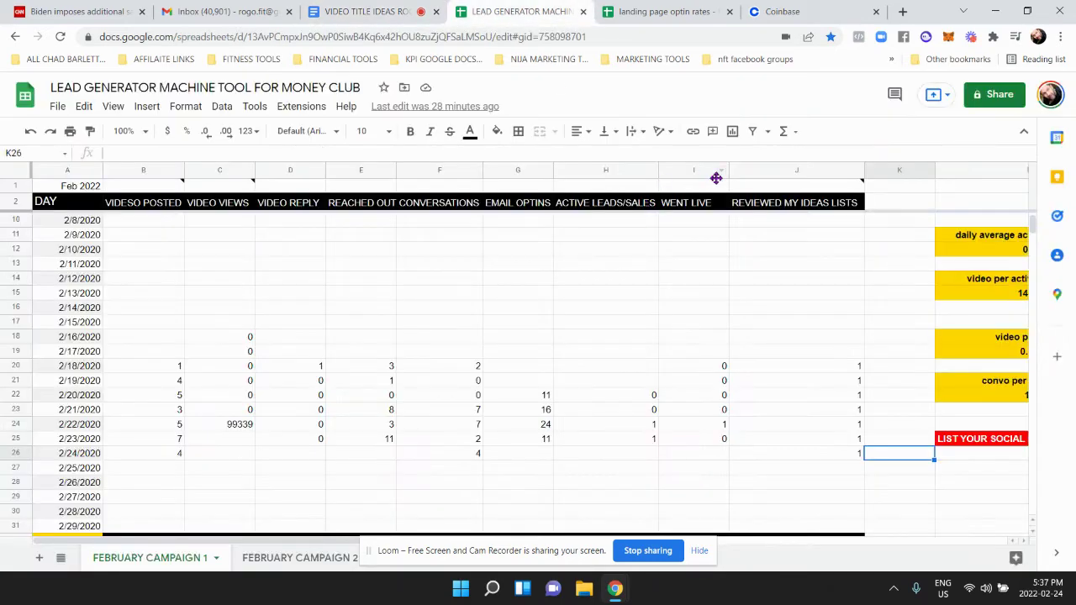
pyautogui.scroll(-2, 1034, 231)
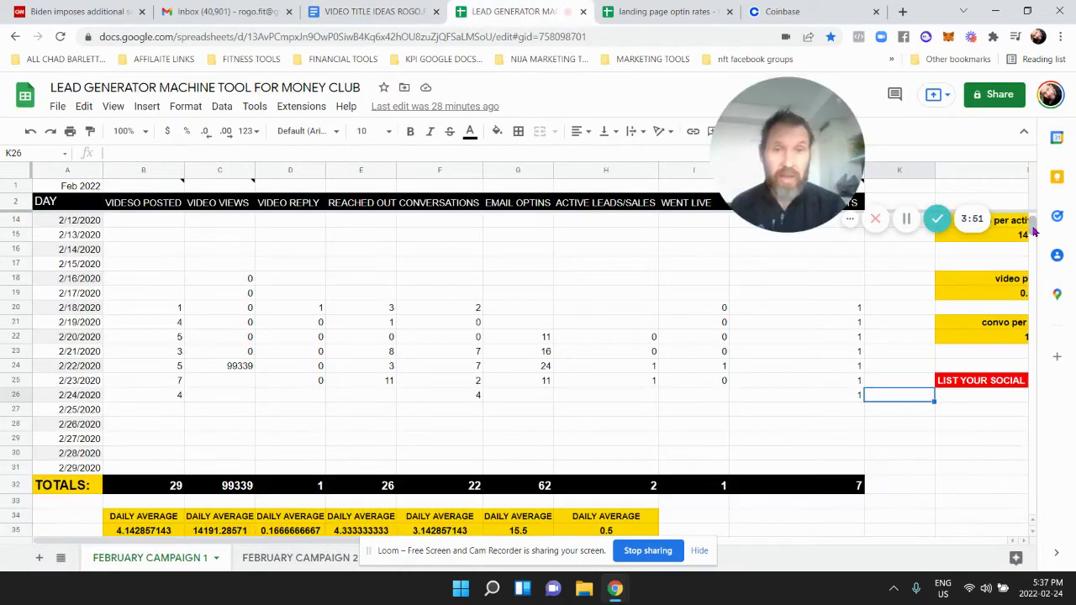
pyautogui.moveTo(796, 141); pyautogui.dragTo(176, 146)
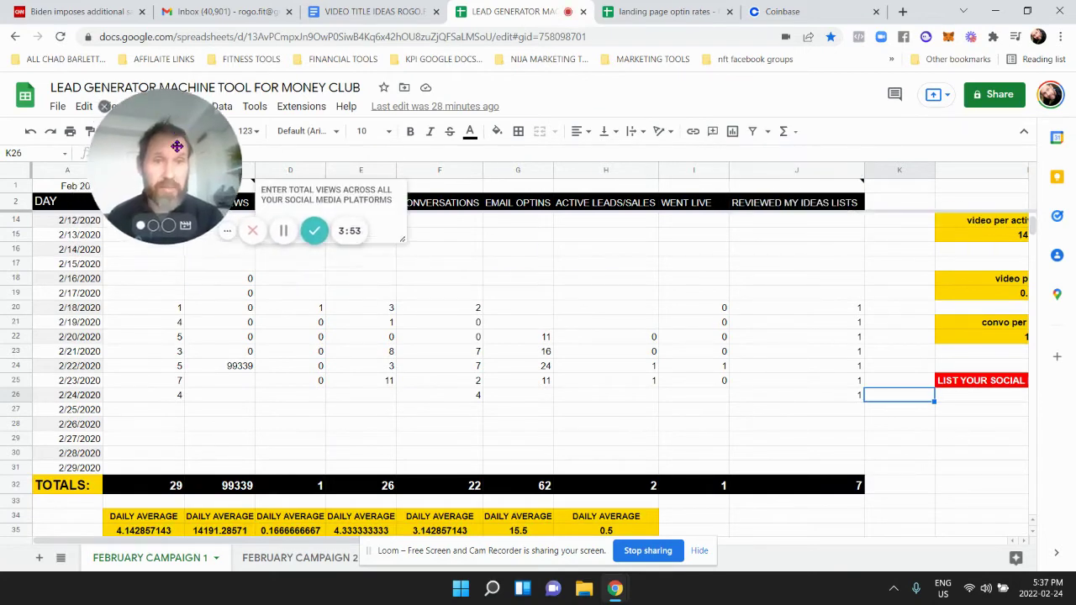
pyautogui.click(558, 389)
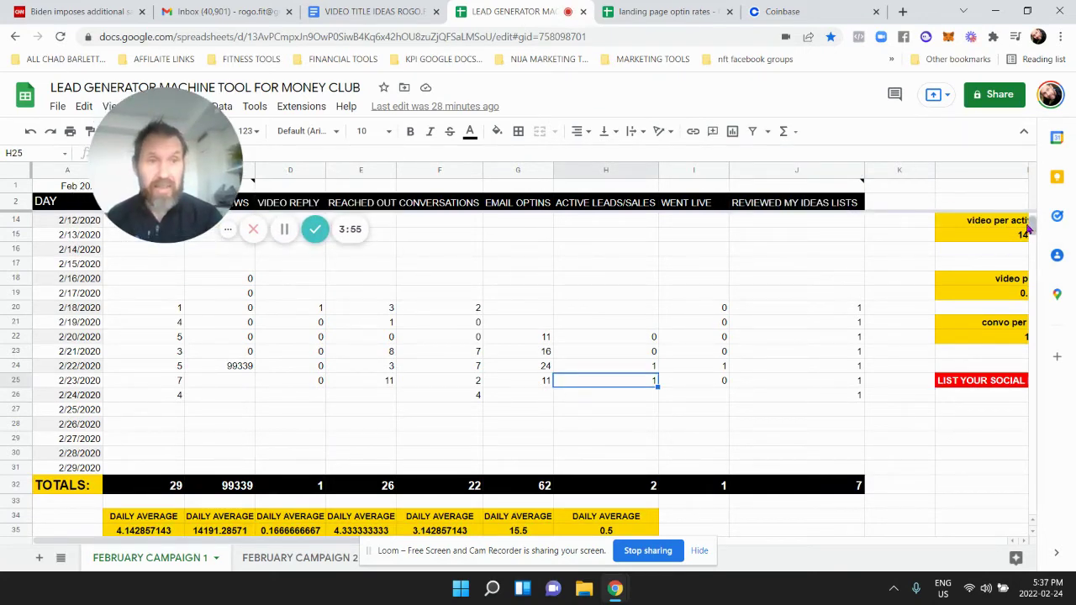
pyautogui.moveTo(1033, 225)
pyautogui.mouseDown()
pyautogui.moveTo(1034, 239)
pyautogui.moveTo(1035, 227)
pyautogui.mouseUp()
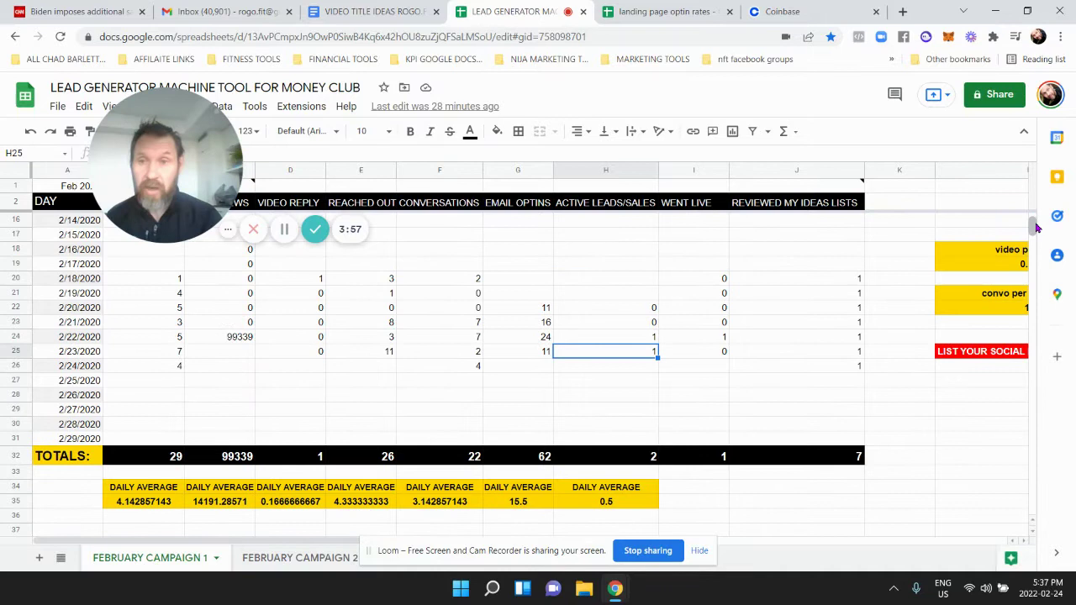
pyautogui.click(183, 442)
pyautogui.click(145, 505)
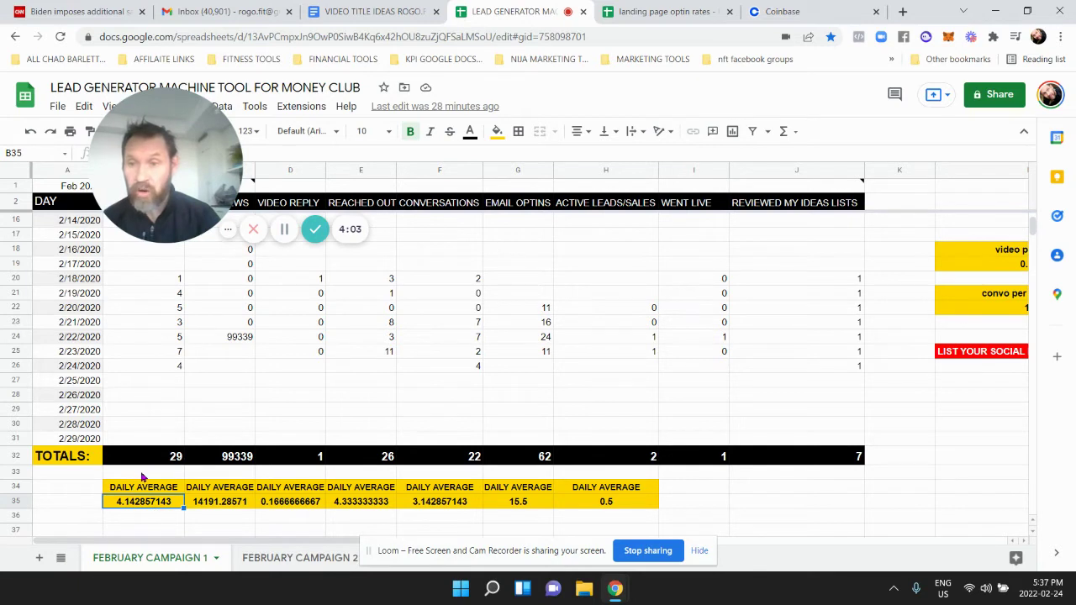
pyautogui.moveTo(231, 124)
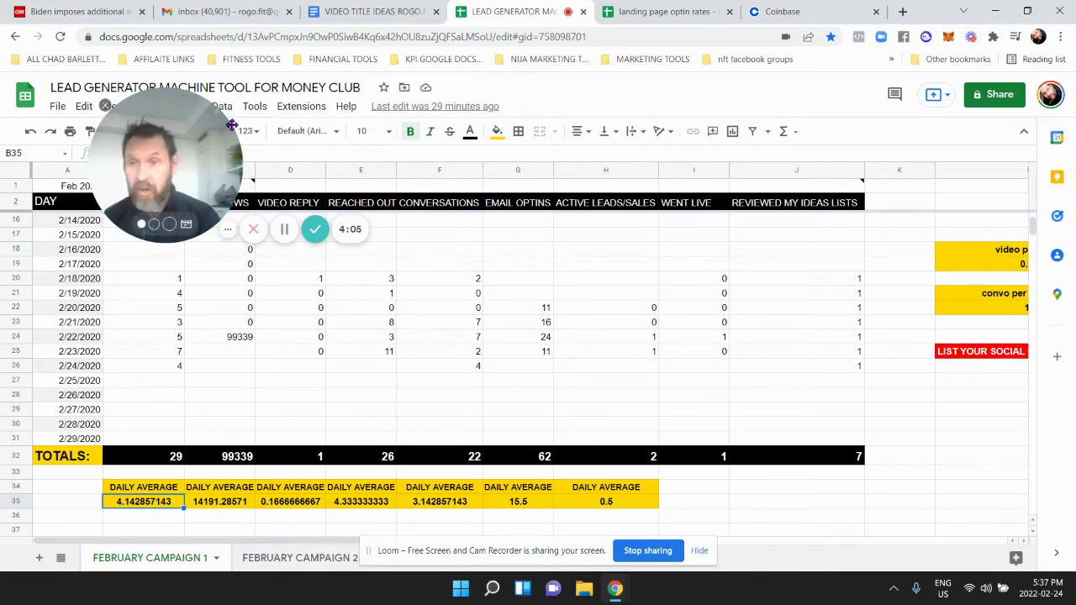
pyautogui.moveTo(231, 124); pyautogui.dragTo(273, 114)
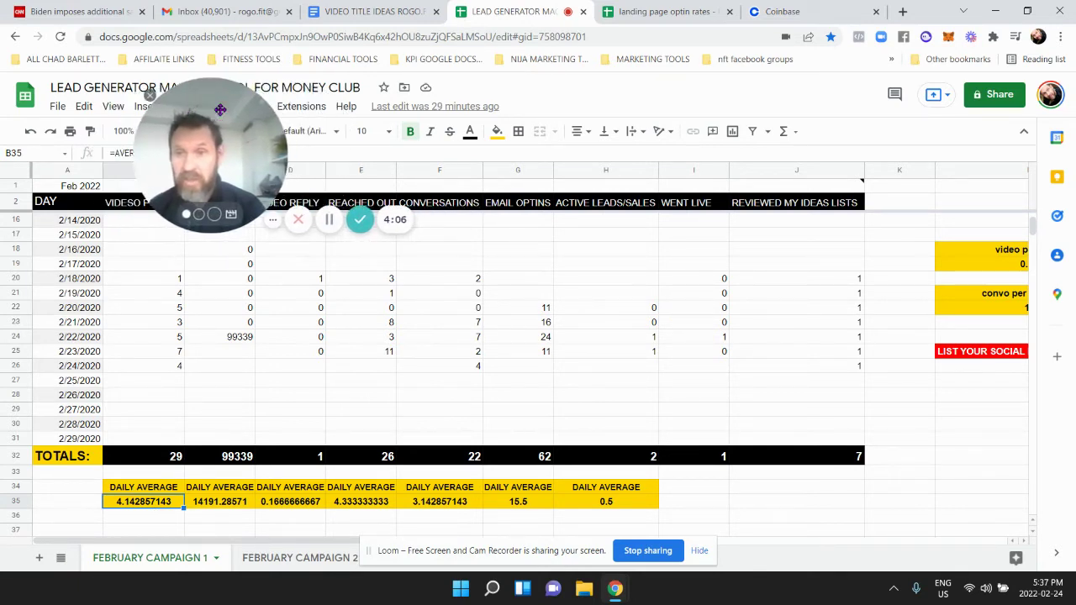
pyautogui.click(613, 505)
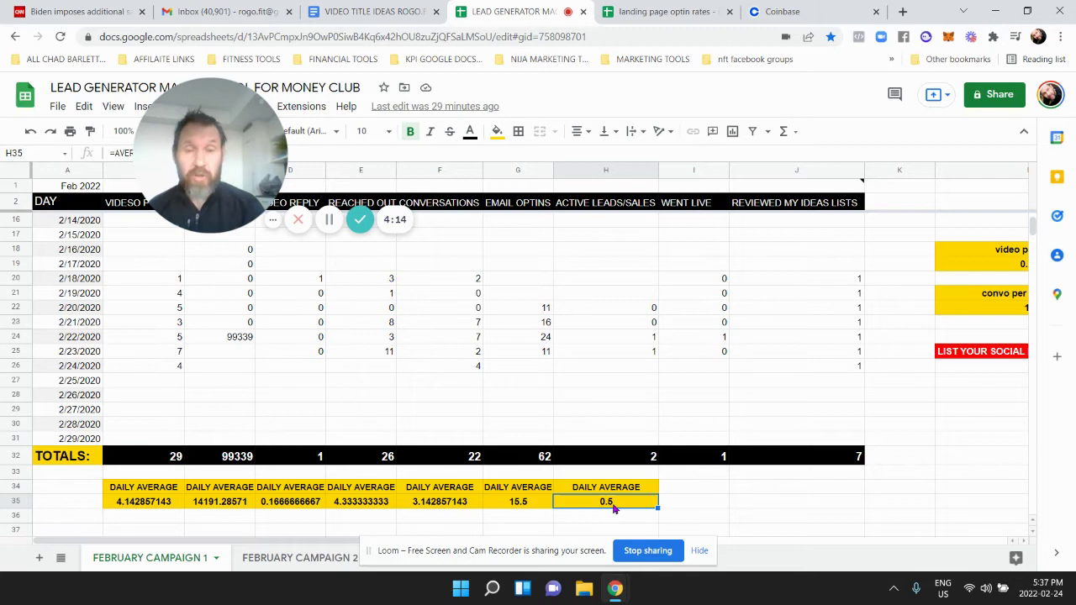
pyautogui.click(129, 505)
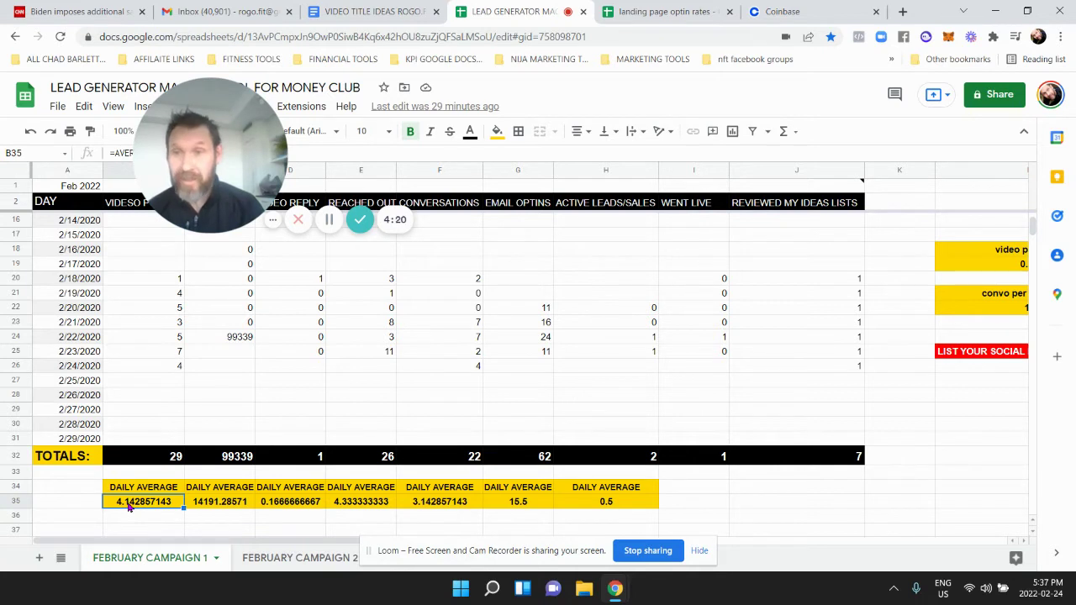
pyautogui.moveTo(212, 129); pyautogui.dragTo(252, 133)
pyautogui.click(212, 317)
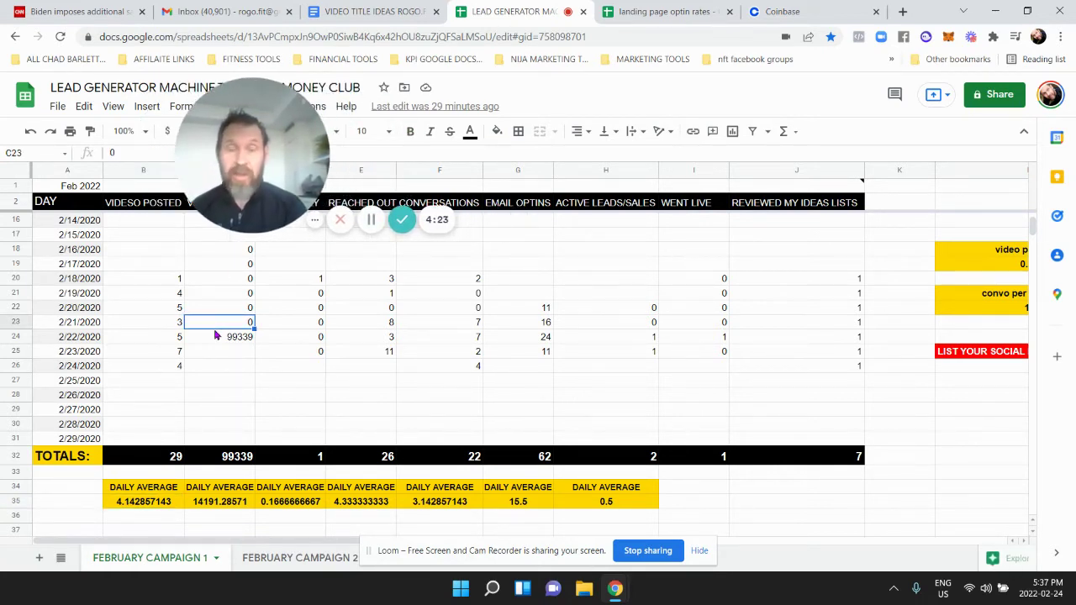
pyautogui.click(295, 383)
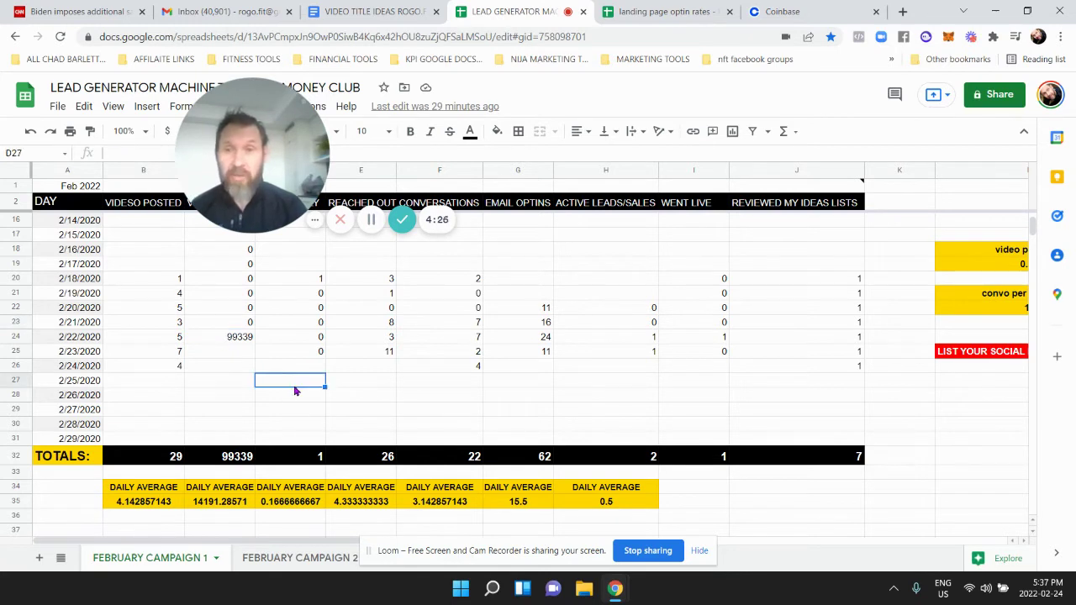
pyautogui.press('Up')
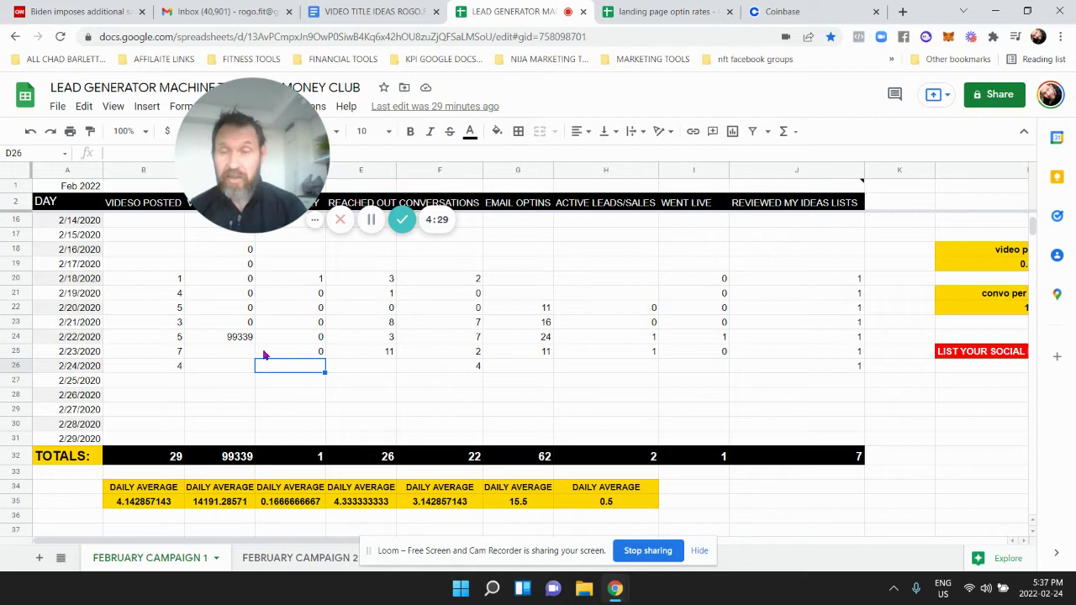
pyautogui.click(500, 370)
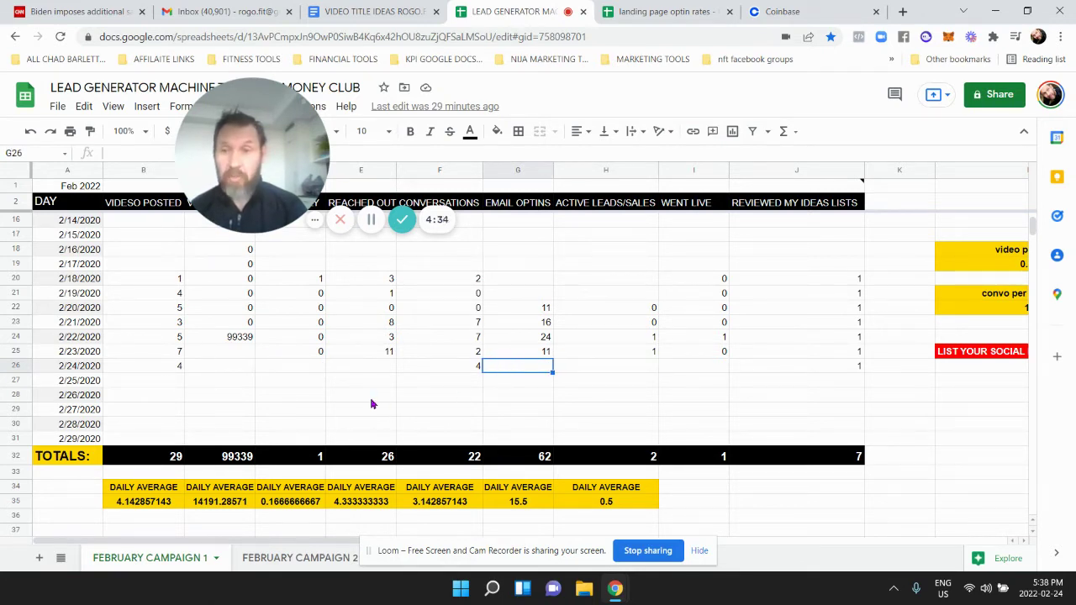
pyautogui.press('Down')
pyautogui.press('Down')
pyautogui.press('Left')
pyautogui.press('Right')
pyautogui.press('Right')
pyautogui.press('Right')
pyautogui.press('Right')
pyautogui.press('Right')
pyautogui.press('Right')
pyautogui.press('Right')
pyautogui.press('Right')
pyautogui.press('Up')
pyautogui.press('Up')
pyautogui.press('Up')
pyautogui.press('Up')
pyautogui.press('Up')
pyautogui.press('Up')
pyautogui.press('Up')
pyautogui.press('Up')
pyautogui.press('Up')
pyautogui.press('Up')
pyautogui.press('Up')
pyautogui.press('Up')
pyautogui.press('Up')
pyautogui.press('Up')
pyautogui.press('Up')
pyautogui.press('Up')
pyautogui.press('Up')
pyautogui.press('Up')
pyautogui.press('Up')
pyautogui.press('Up')
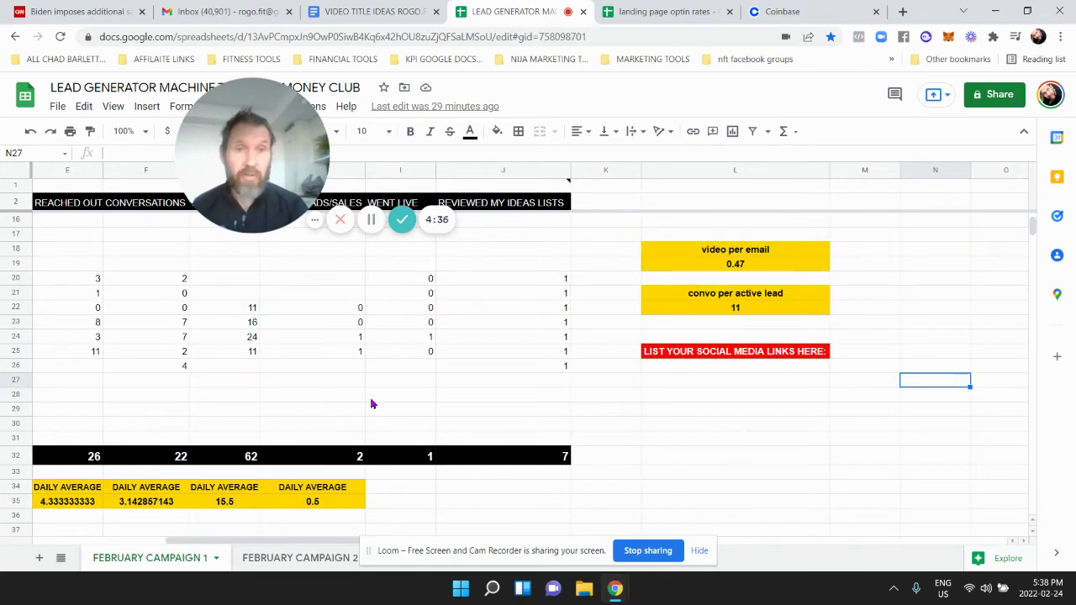
pyautogui.press('Left')
pyautogui.press('Left')
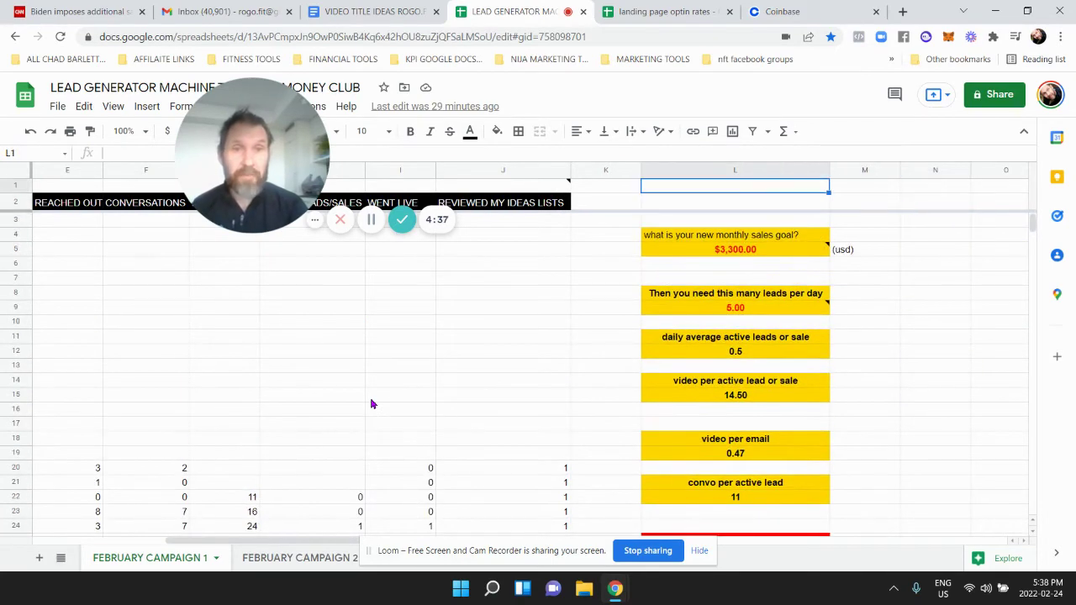
pyautogui.click(679, 253)
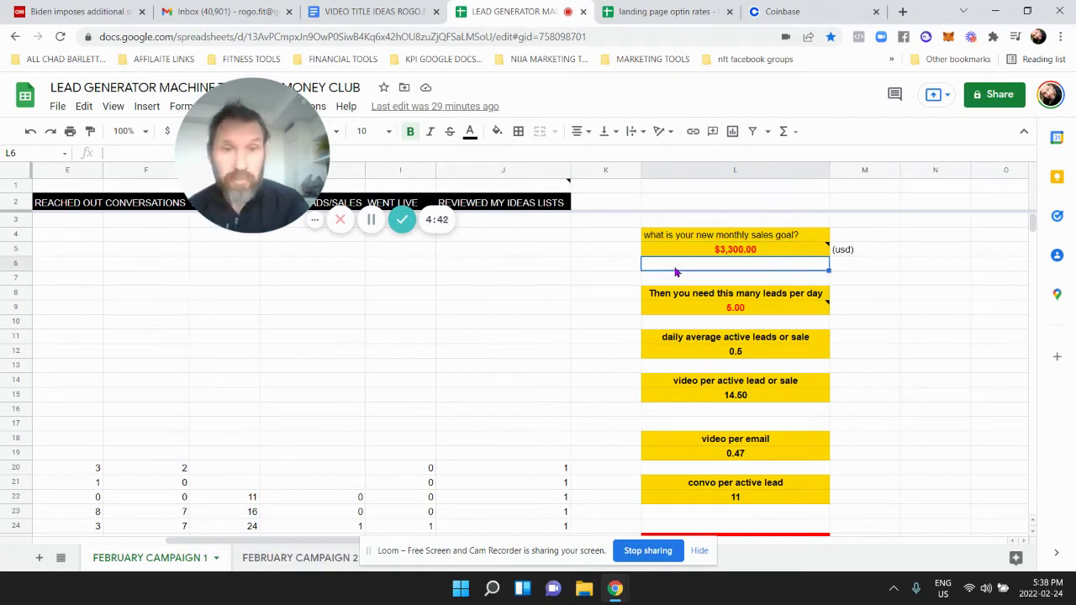
pyautogui.moveTo(679, 255)
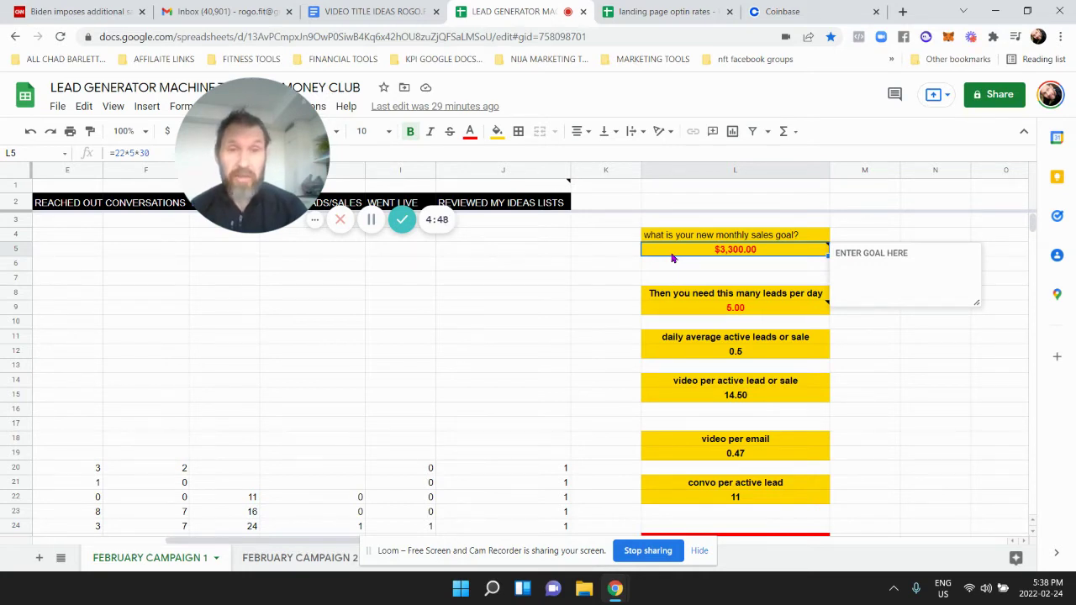
pyautogui.click(671, 311)
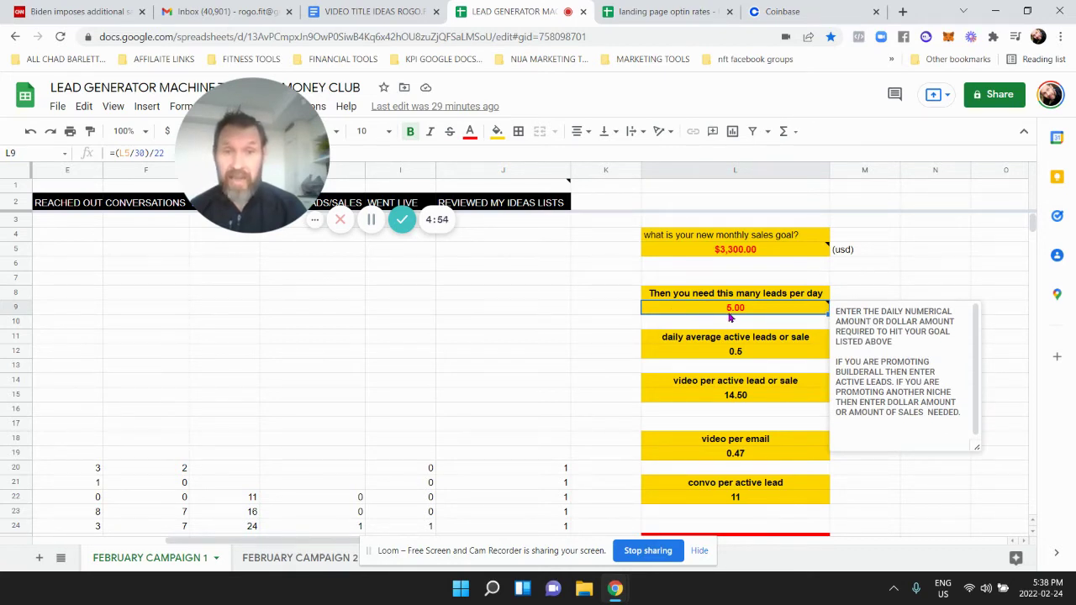
pyautogui.moveTo(742, 255)
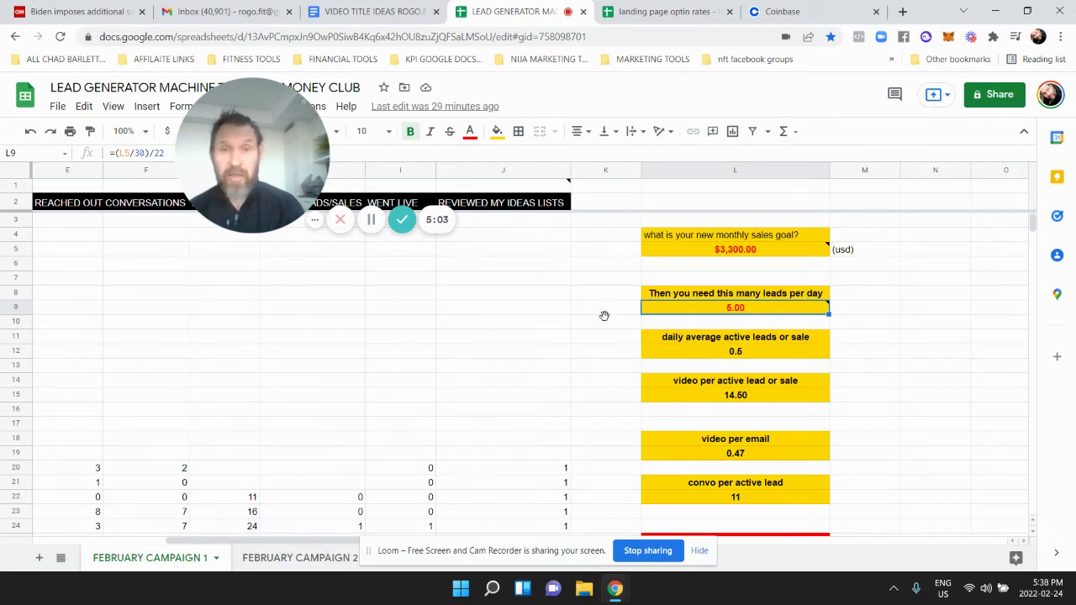
pyautogui.moveTo(696, 312)
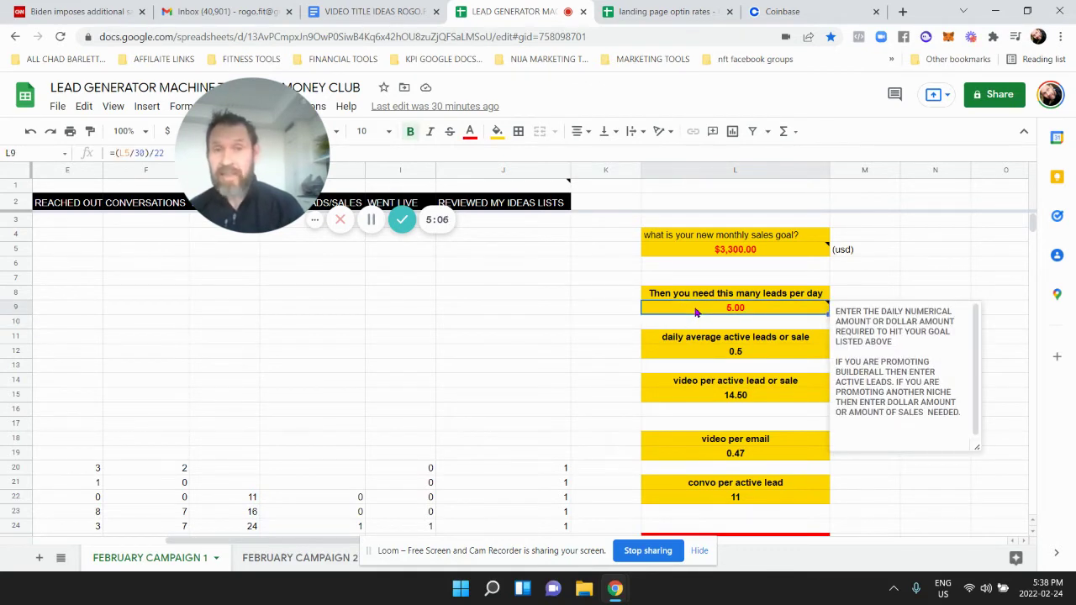
pyautogui.press('Up')
pyautogui.press('Up')
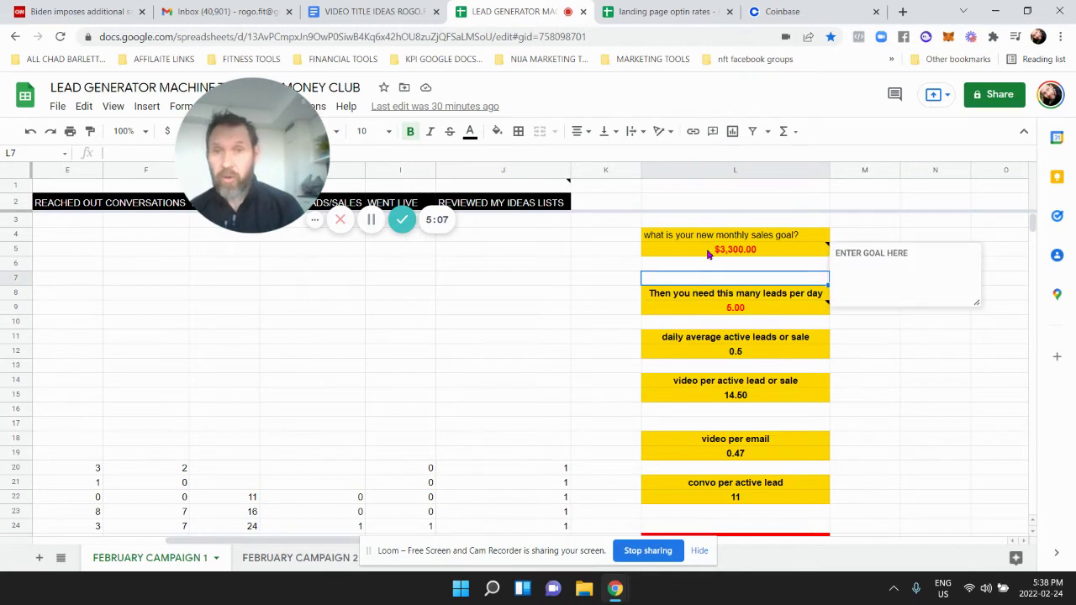
pyautogui.click(708, 255)
pyautogui.click(715, 296)
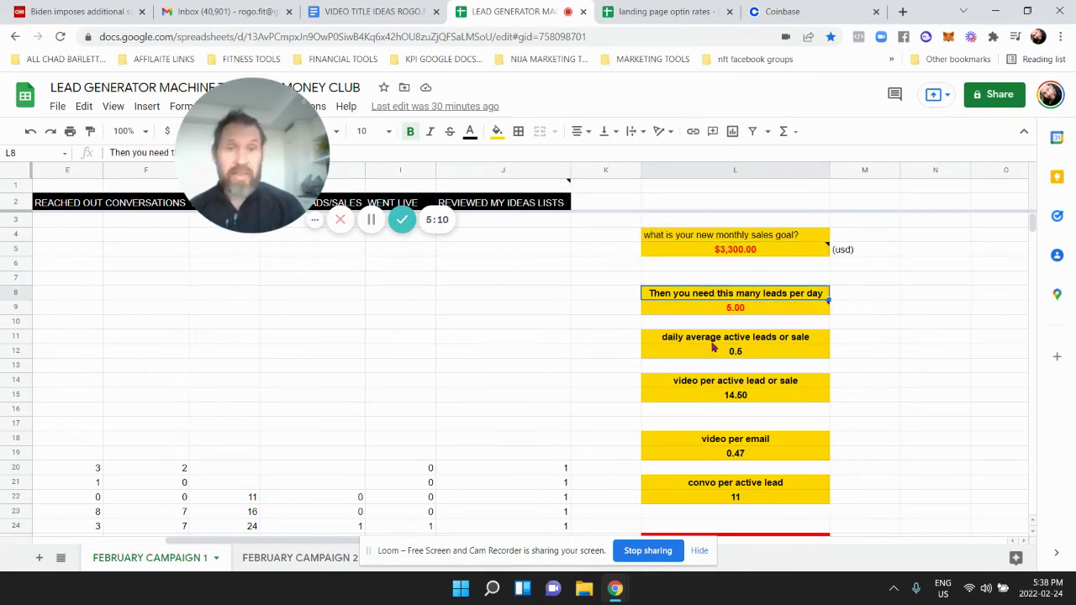
pyautogui.click(750, 371)
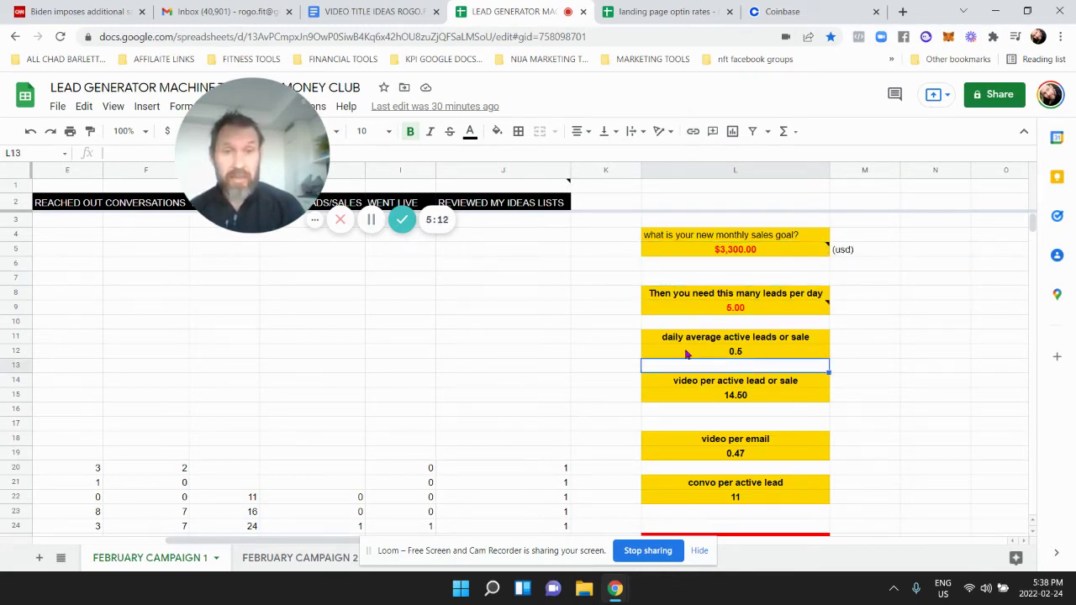
pyautogui.click(687, 354)
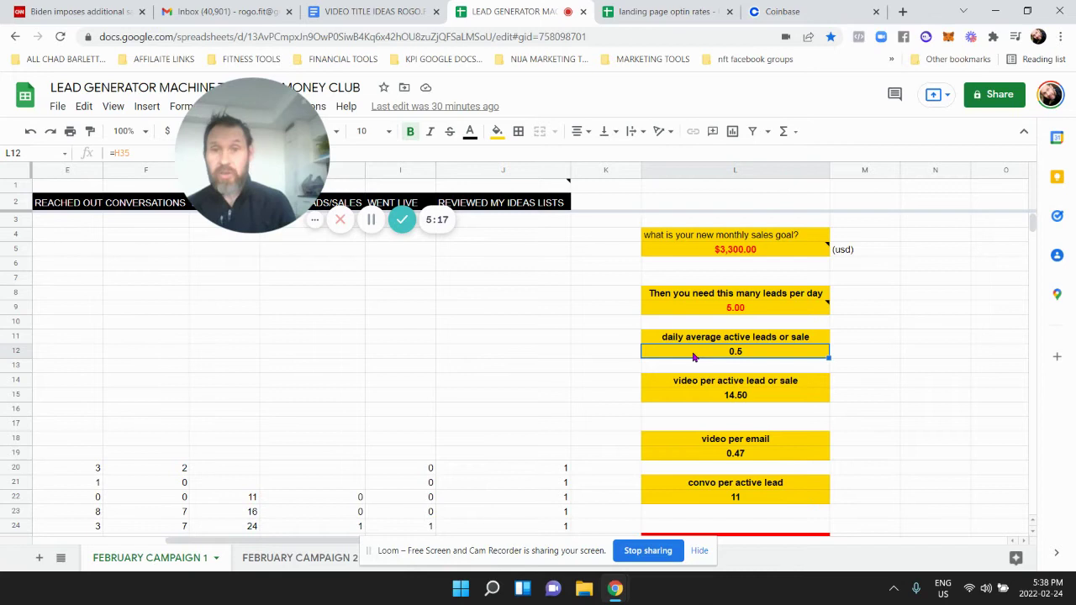
pyautogui.click(417, 440)
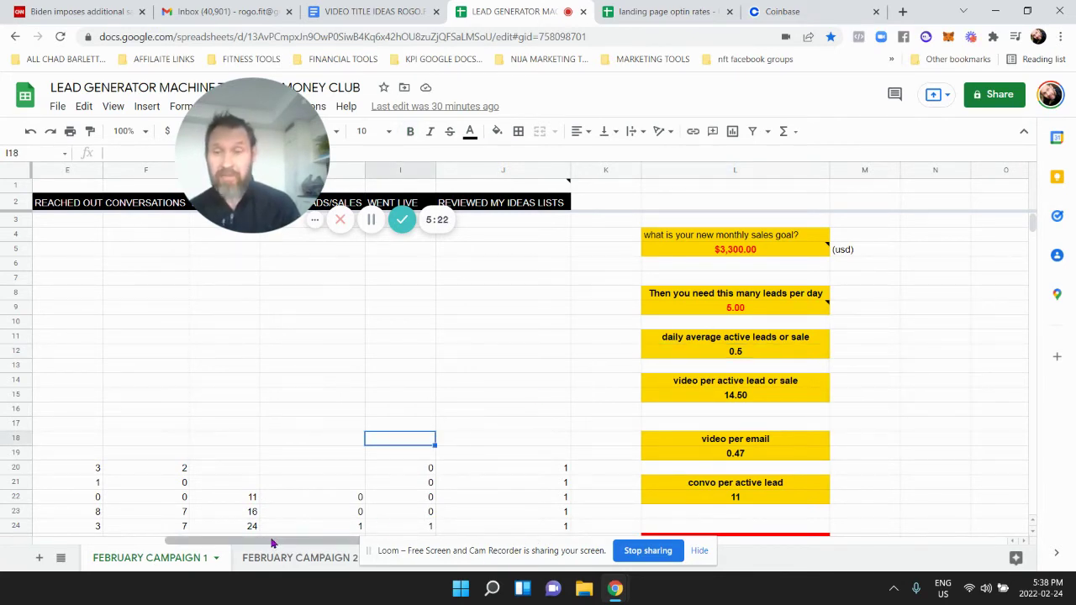
pyautogui.moveTo(271, 543); pyautogui.dragTo(128, 538)
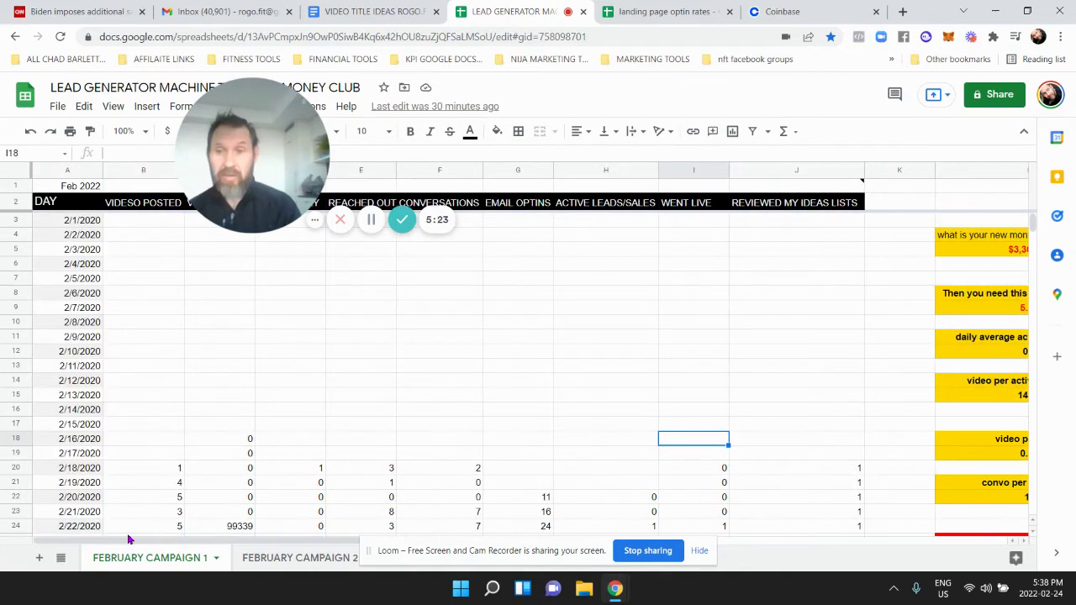
pyautogui.moveTo(1033, 222); pyautogui.dragTo(1033, 233)
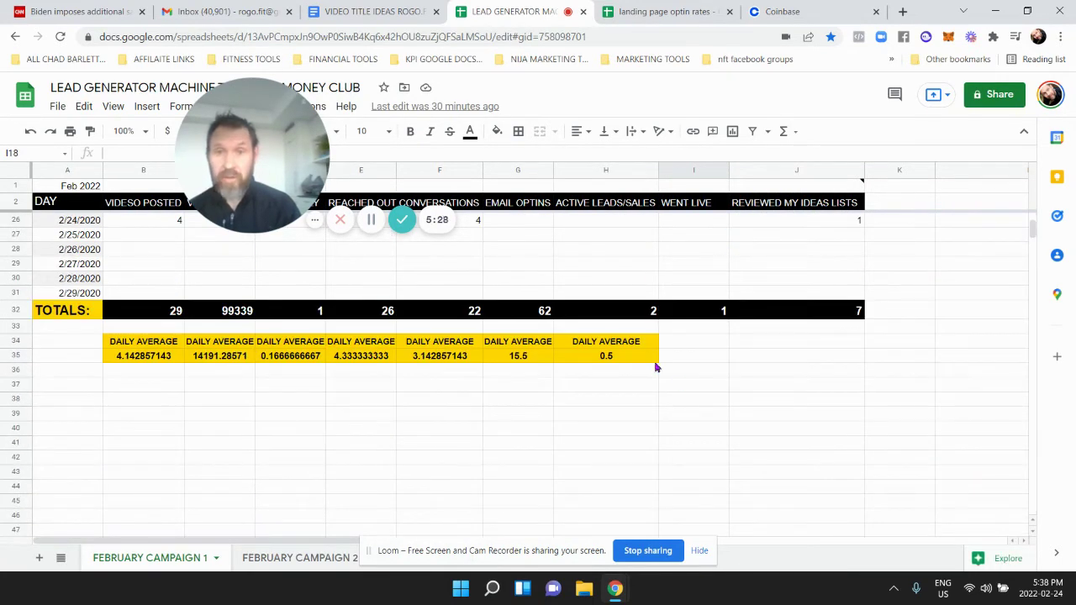
pyautogui.click(504, 253)
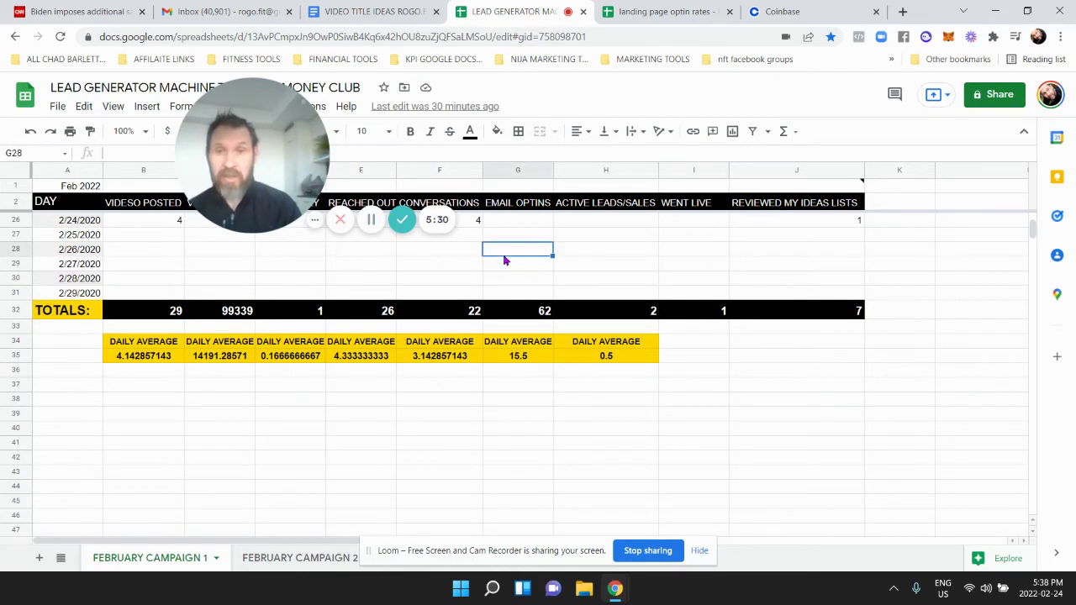
pyautogui.press('Up')
pyautogui.press('Up')
pyautogui.press('Up')
pyautogui.press('Up')
pyautogui.press('Up')
pyautogui.press('Up')
pyautogui.press('Up')
pyautogui.press('Up')
pyautogui.press('Up')
pyautogui.press('Up')
pyautogui.press('Up')
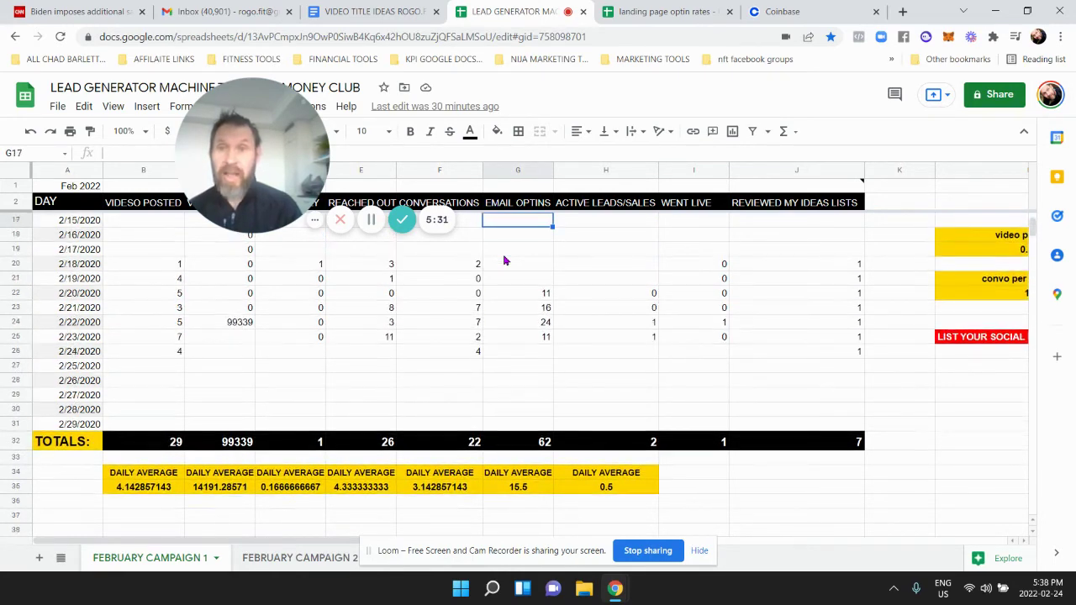
pyautogui.click(294, 344)
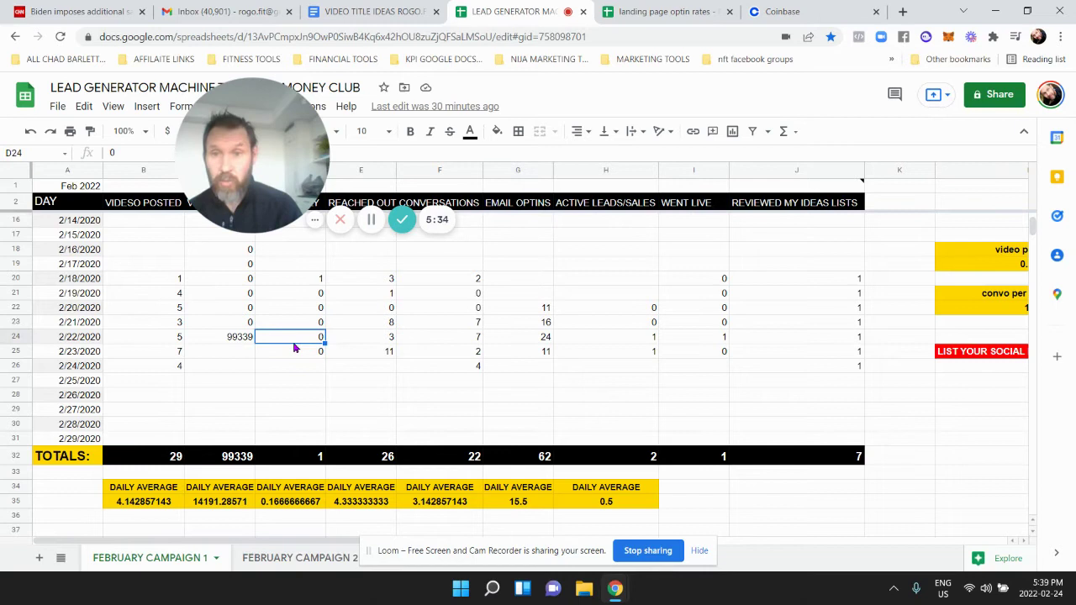
pyautogui.press('Right')
pyautogui.press('Right')
pyautogui.press('Right')
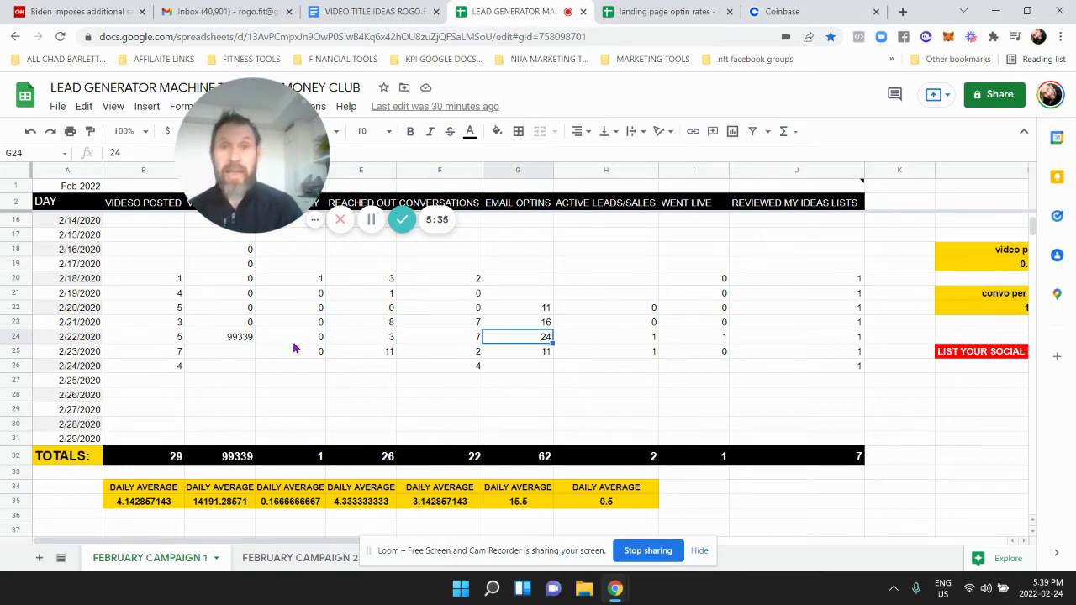
pyautogui.press('Left')
pyautogui.press('Left')
pyautogui.press('Left')
pyautogui.press('Left')
pyautogui.press('Left')
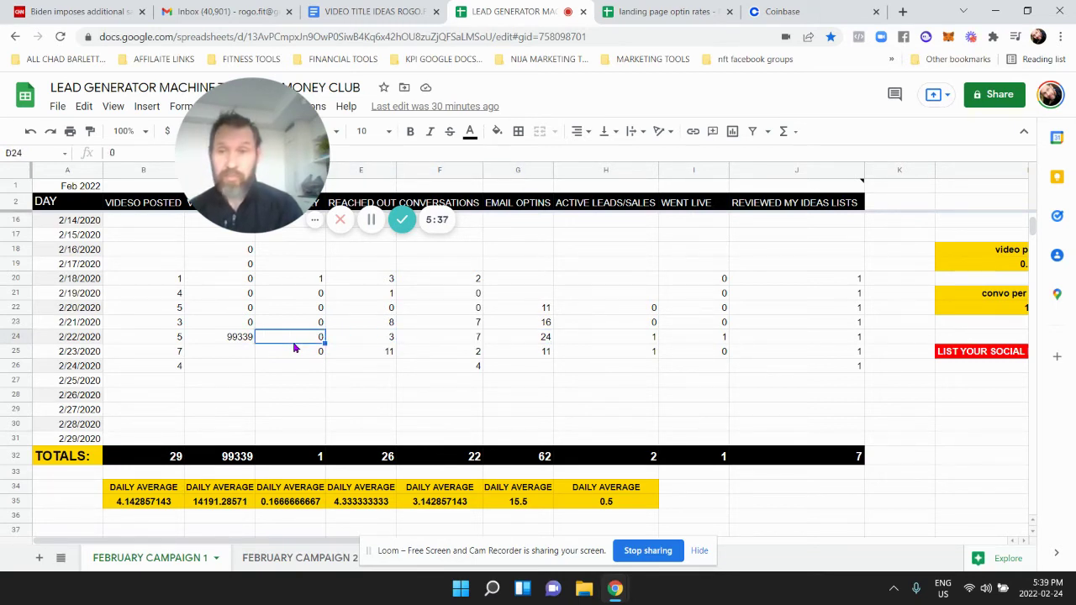
pyautogui.press('Right')
pyautogui.press('Right')
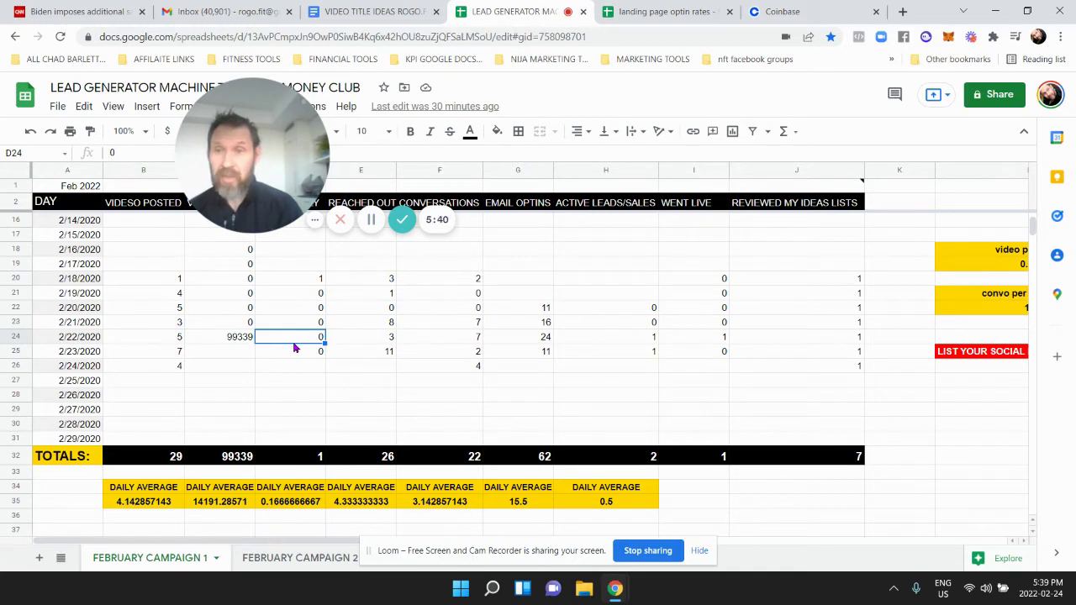
pyautogui.click(145, 347)
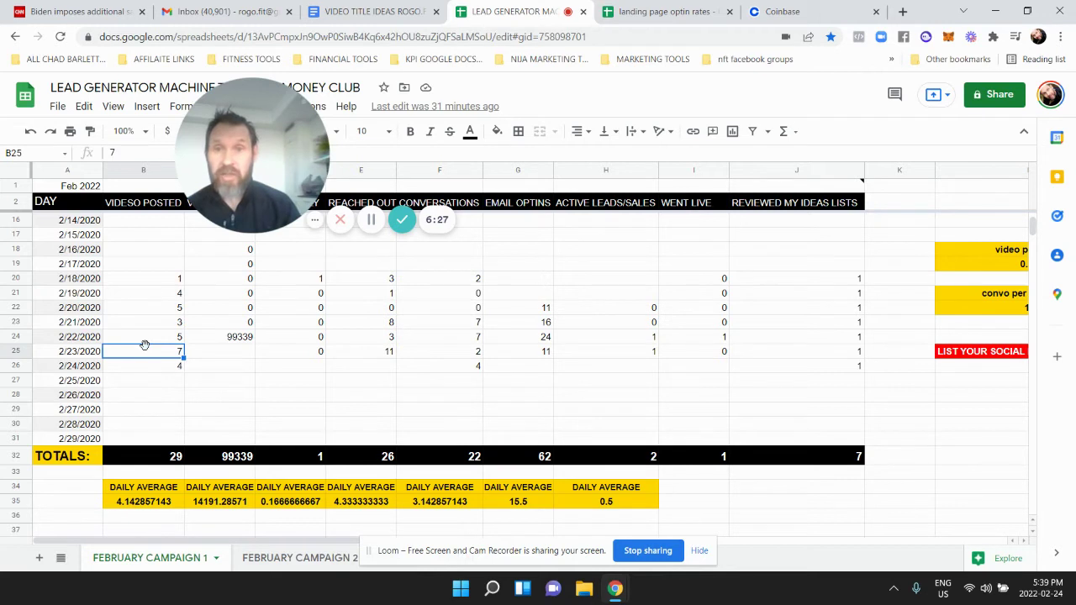
pyautogui.press('Right')
pyautogui.press('Right')
pyautogui.press('Right')
pyautogui.press('Right')
pyautogui.press('Right')
pyautogui.press('Right')
pyautogui.press('Right')
pyautogui.press('Right')
pyautogui.press('Right')
pyautogui.press('Right')
pyautogui.press('Right')
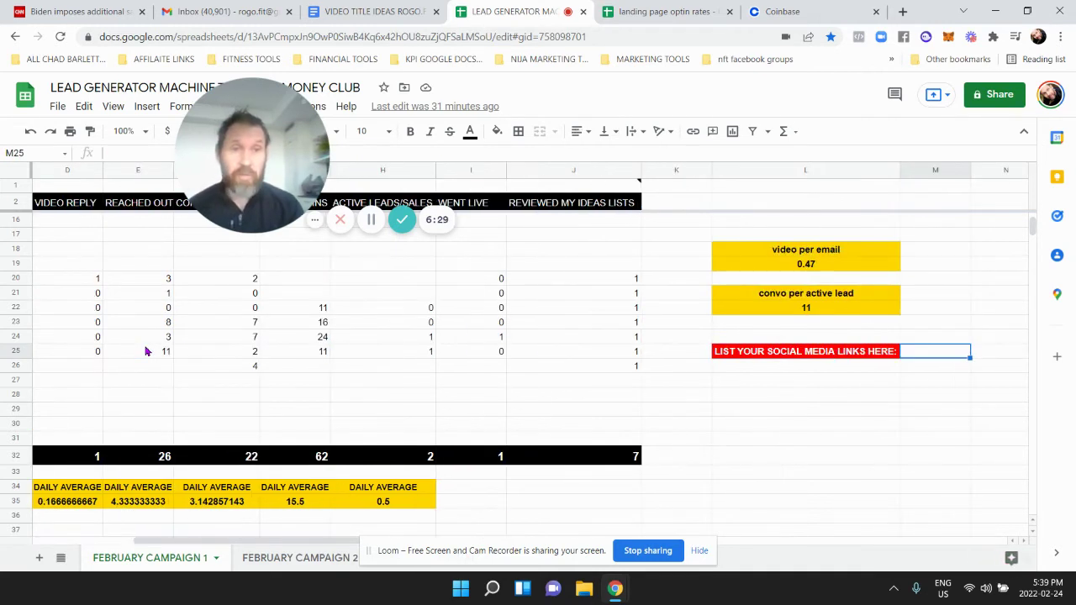
pyautogui.press('Up')
pyautogui.press('Up')
pyautogui.press('Up')
pyautogui.press('Up')
pyautogui.press('Up')
pyautogui.press('Up')
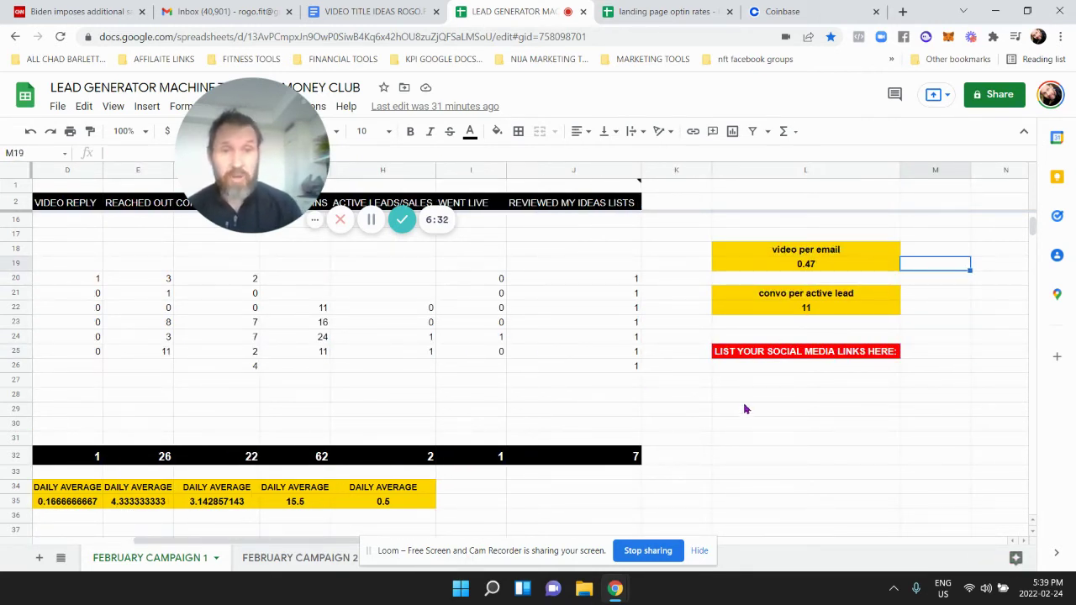
pyautogui.click(764, 369)
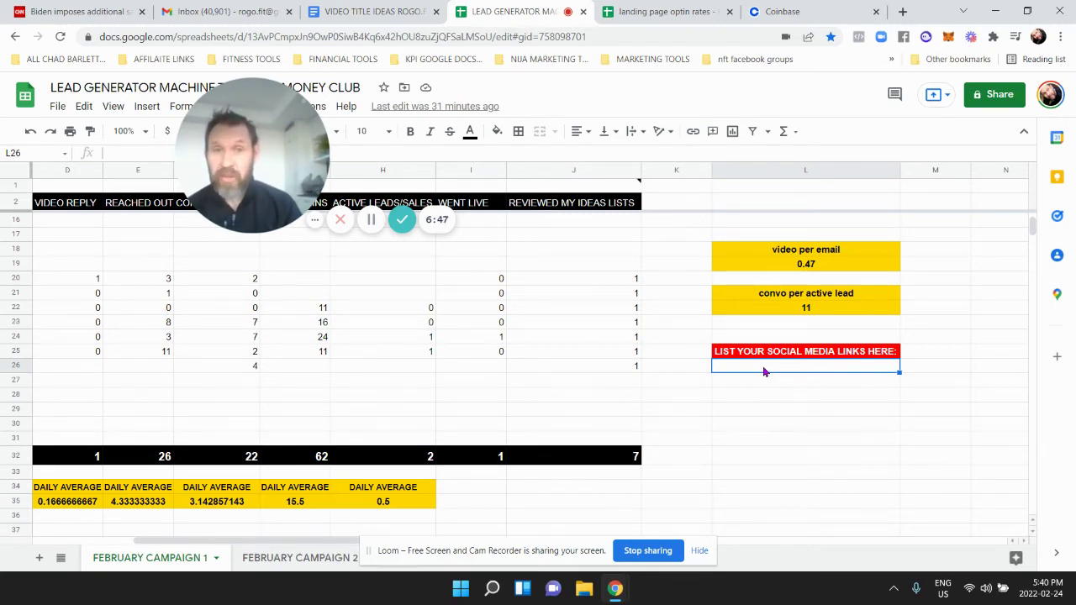
pyautogui.press('Up')
pyautogui.press('Up')
pyautogui.press('Up')
pyautogui.press('Up')
pyautogui.press('Up')
pyautogui.press('Up')
pyautogui.press('Up')
pyautogui.press('Up')
pyautogui.press('Up')
pyautogui.press('Up')
pyautogui.press('Up')
pyautogui.press('Up')
pyautogui.press('Up')
pyautogui.press('Up')
pyautogui.press('Up')
pyautogui.press('Up')
pyautogui.press('Up')
pyautogui.press('Up')
pyautogui.press('Up')
pyautogui.press('Up')
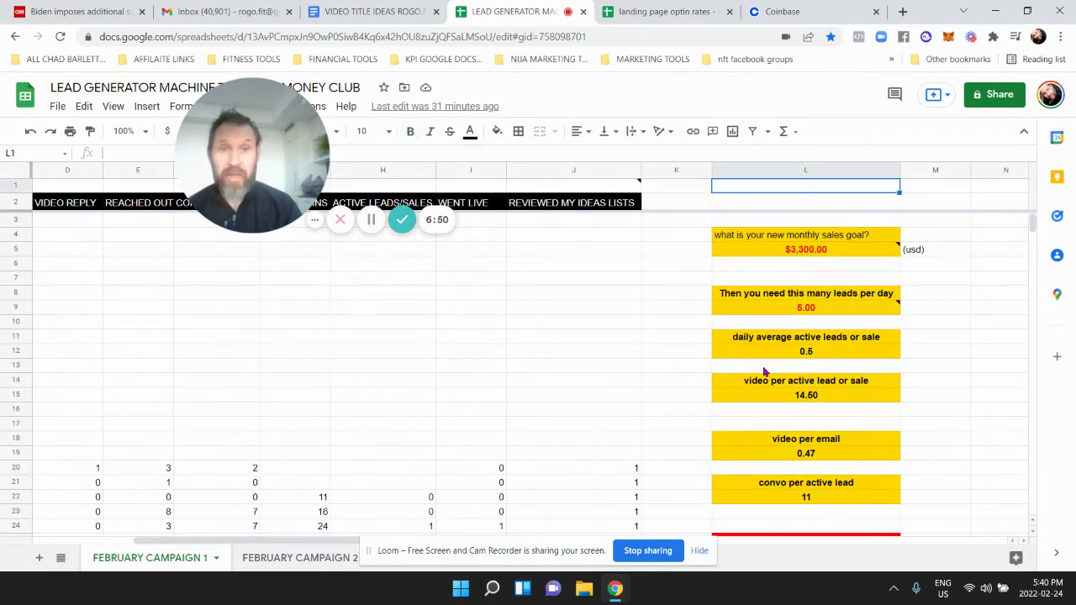
pyautogui.press('Left')
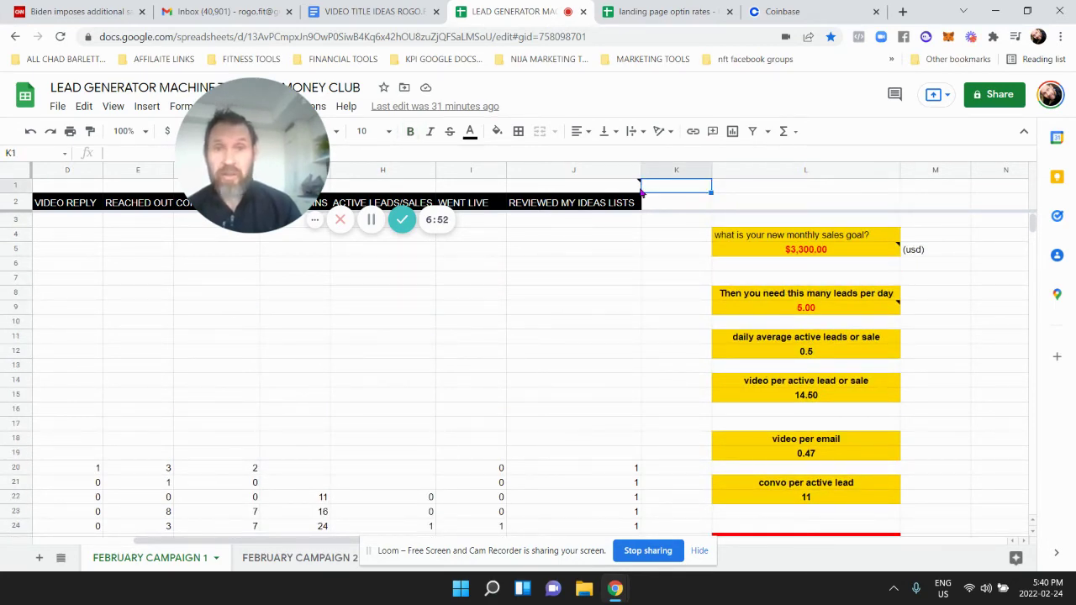
pyautogui.click(552, 401)
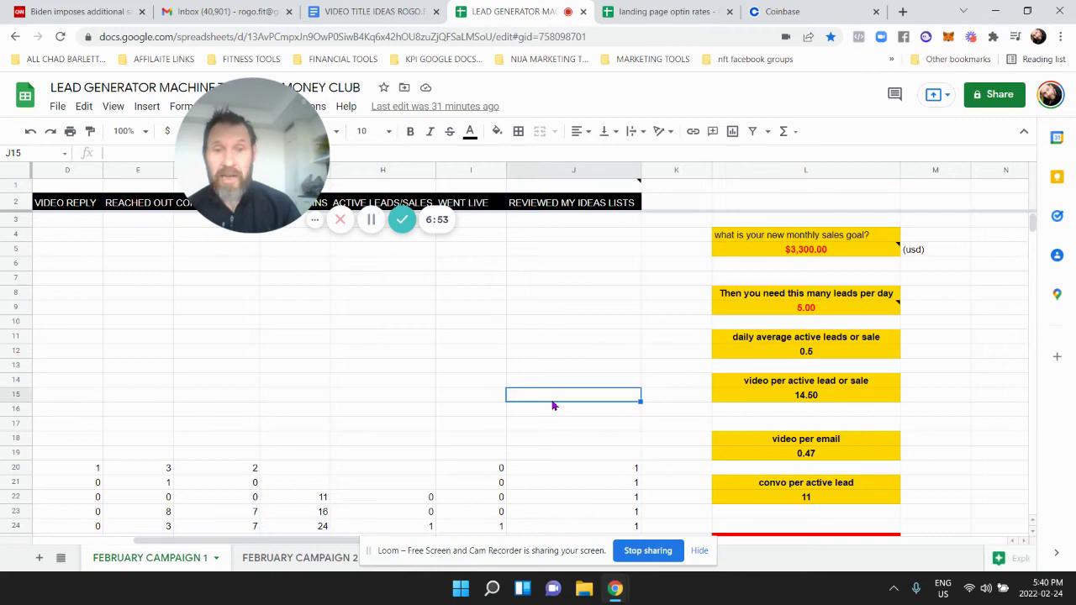
pyautogui.moveTo(1032, 220); pyautogui.dragTo(1031, 237)
pyautogui.click(431, 340)
pyautogui.press('Left')
pyautogui.press('Left')
pyautogui.press('Left')
pyautogui.press('Left')
pyautogui.press('Left')
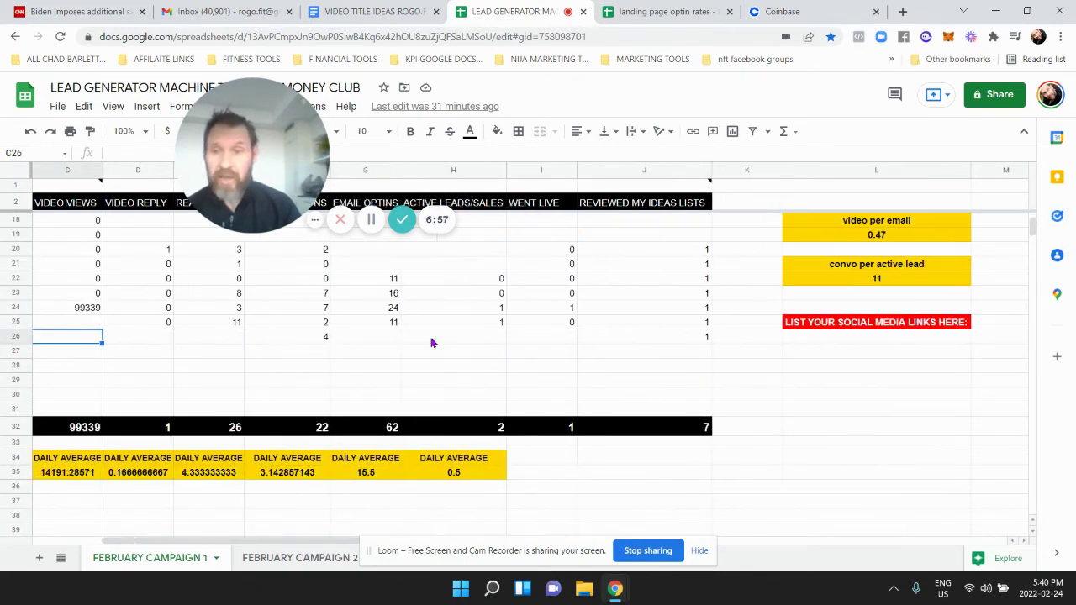
pyautogui.press('Left')
pyautogui.press('Left')
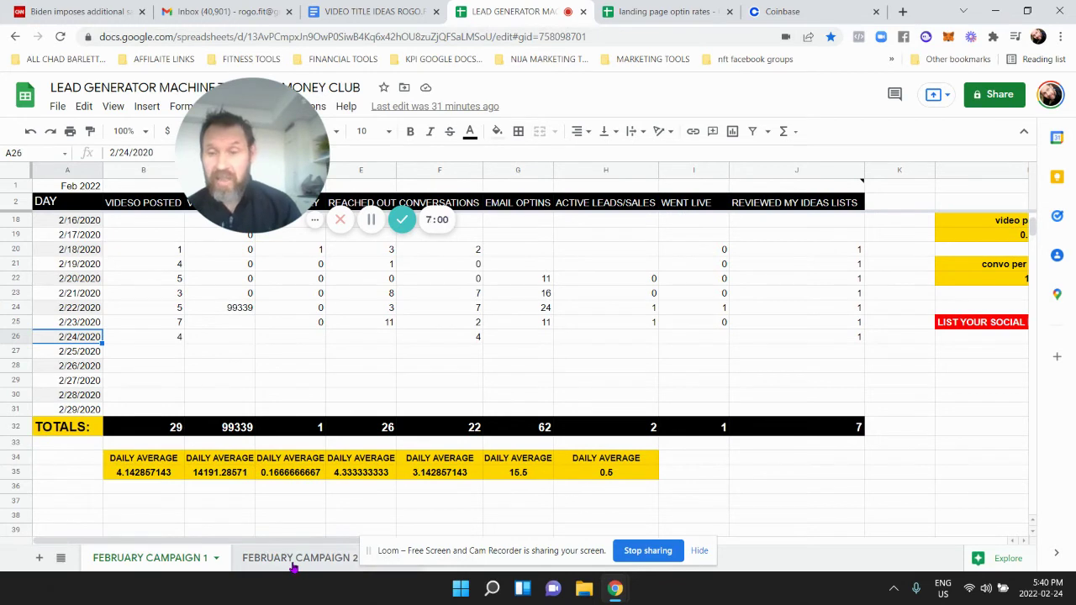
pyautogui.moveTo(401, 557); pyautogui.dragTo(807, 435)
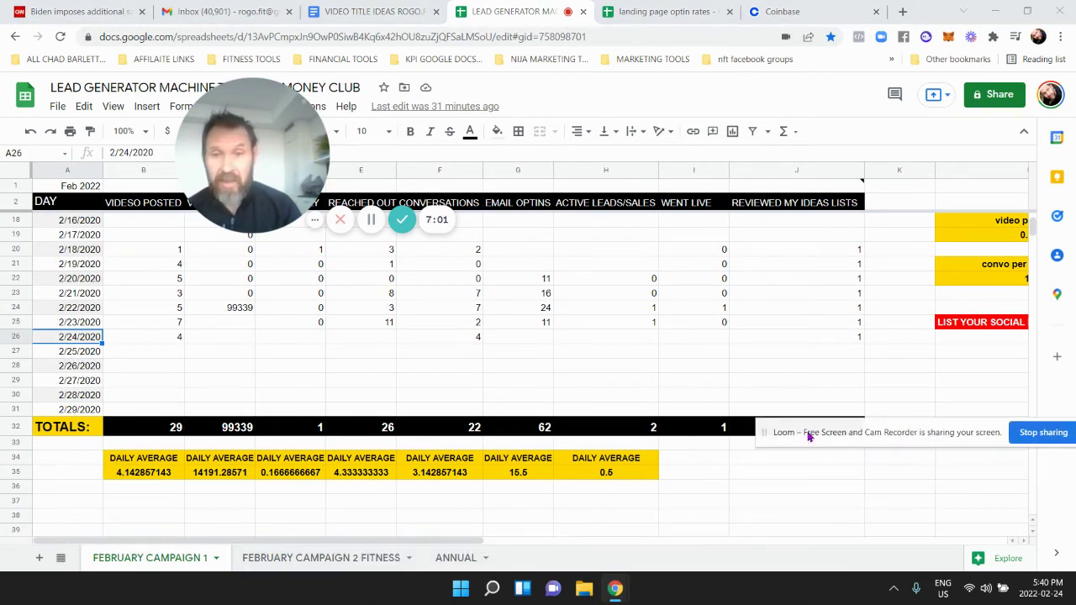
pyautogui.click(303, 565)
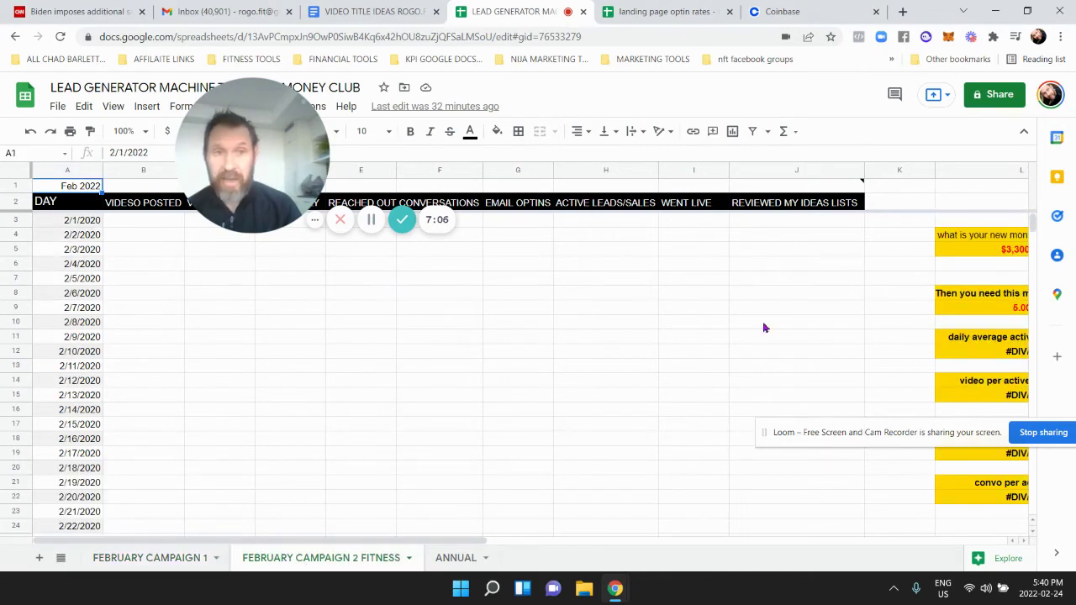
pyautogui.scroll(-4, 1034, 239)
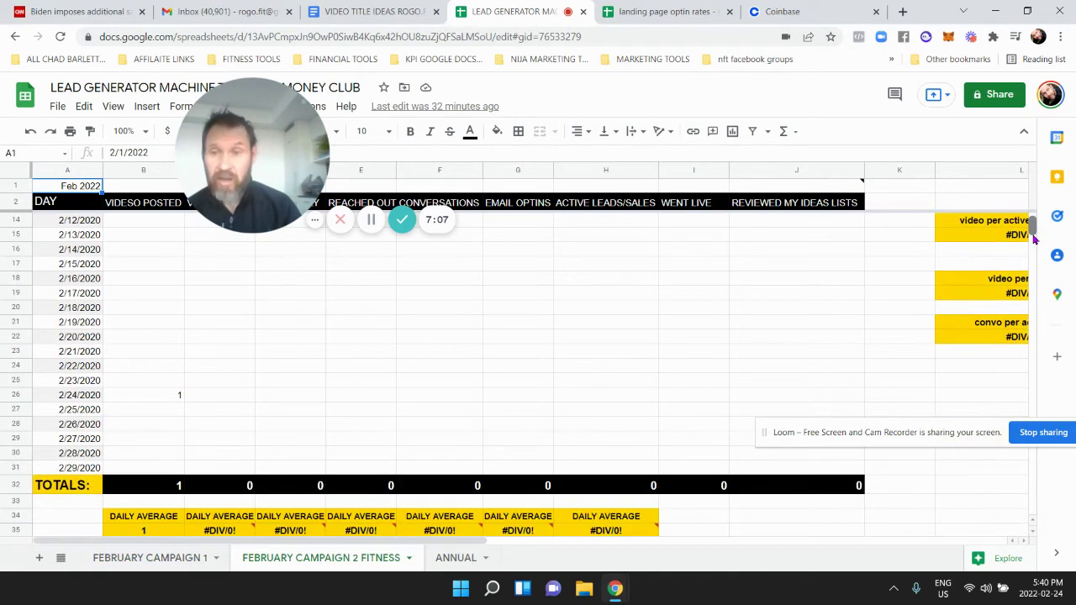
pyautogui.scroll(-2, 1034, 239)
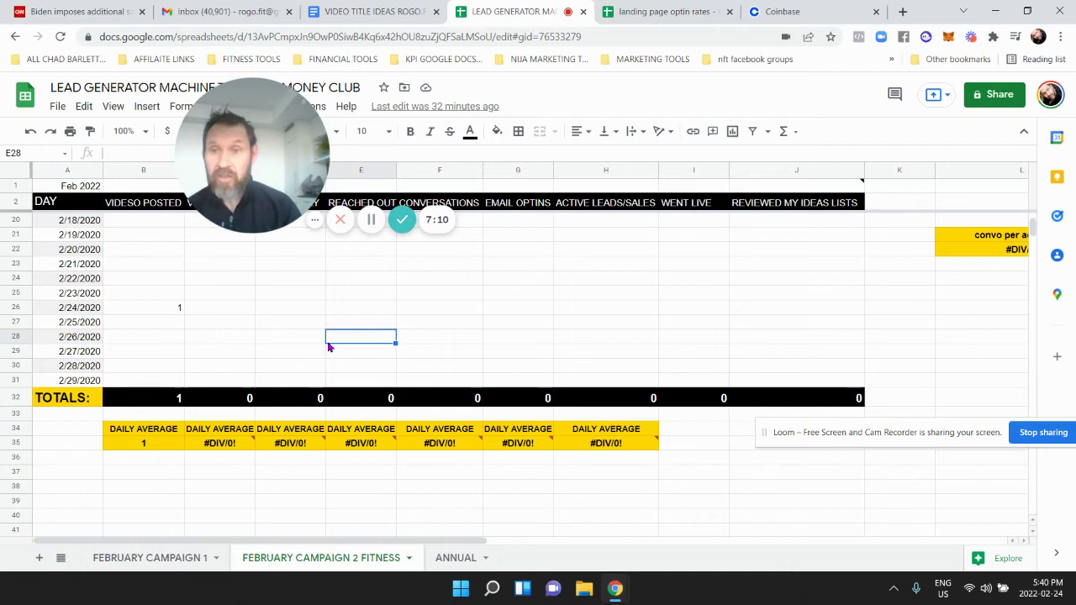
pyautogui.press('Up')
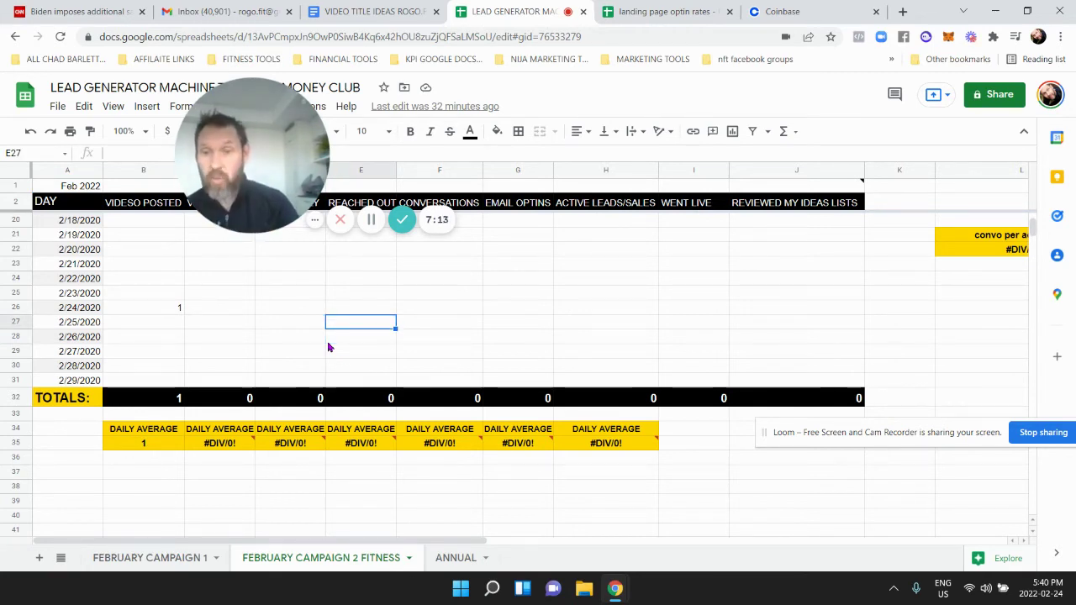
pyautogui.click(161, 558)
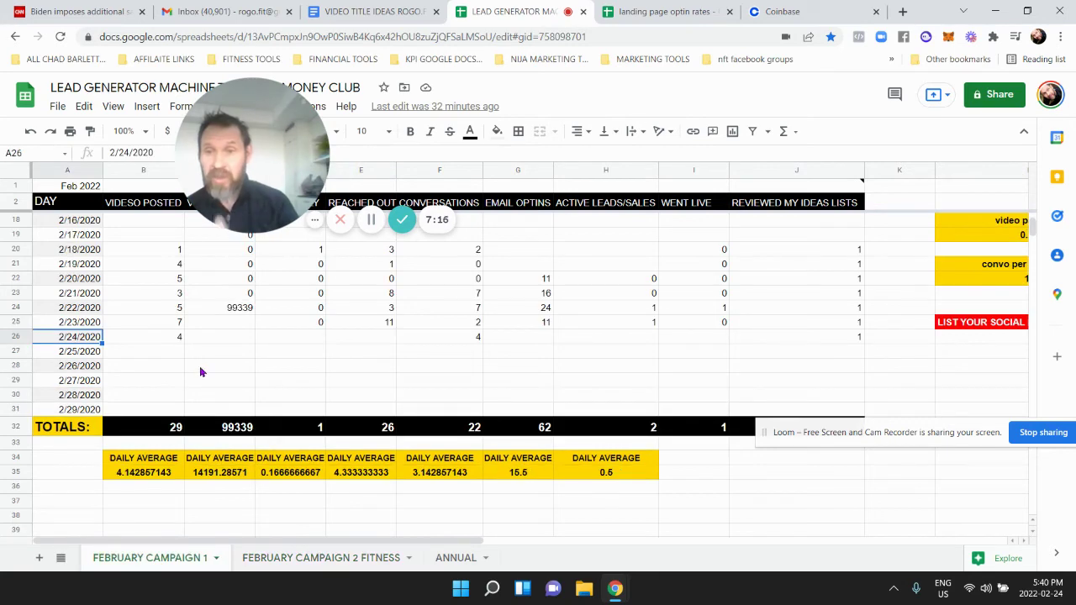
pyautogui.press('Up')
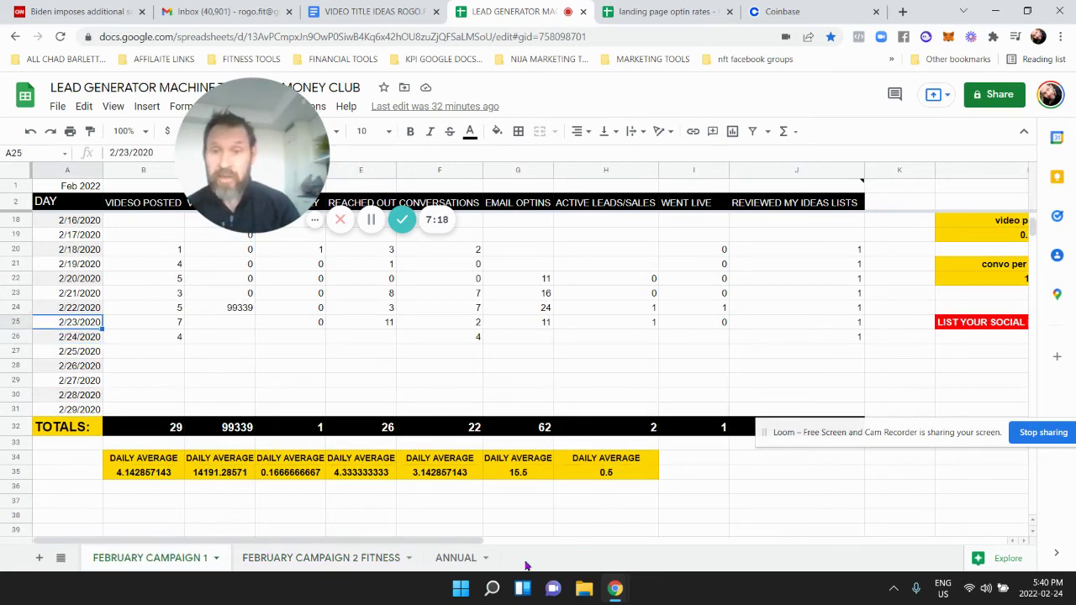
# Step: On the ANNUAL tab, inspect the feb row formulas pulling 29 videos and 62 optins from FEBRUARY CAMPAIGN 1
pyautogui.click(458, 561)
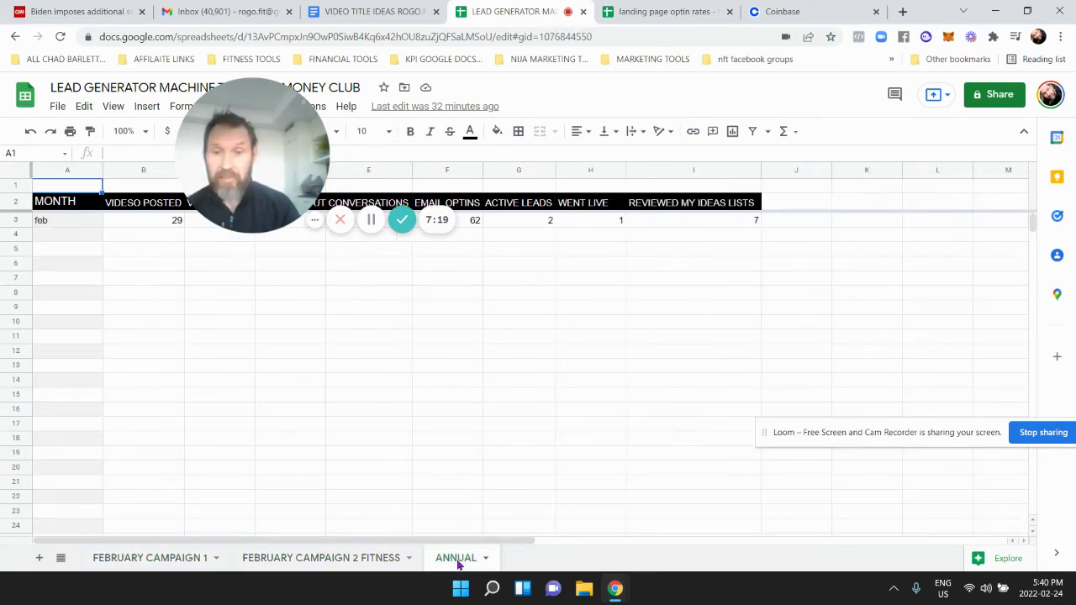
pyautogui.click(178, 310)
pyautogui.press('Left')
pyautogui.press('Up')
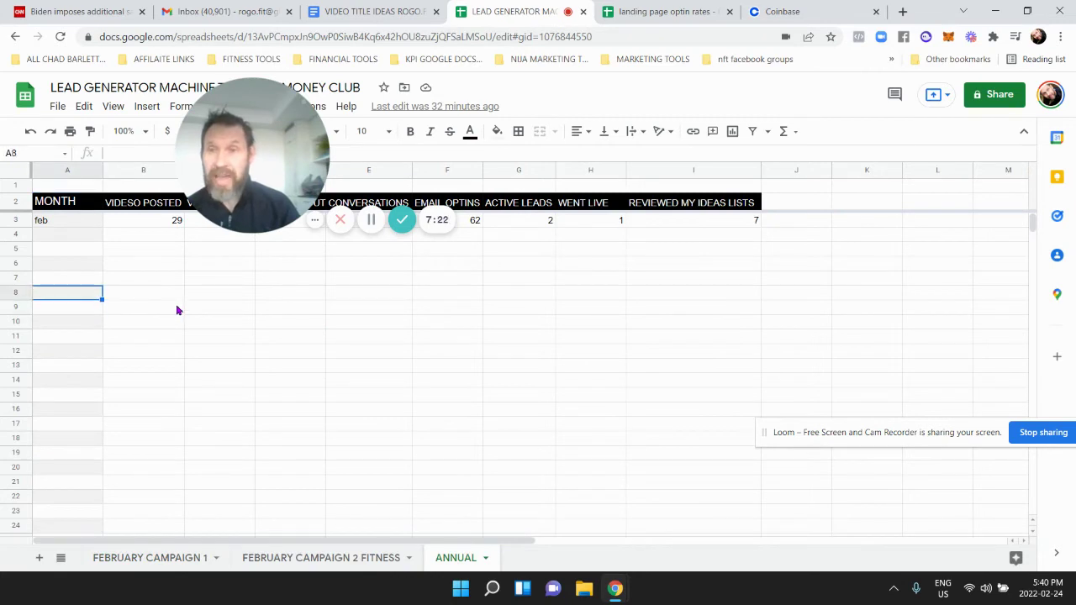
pyautogui.hotkey('ctrl', 'Up')
pyautogui.hotkey('ctrl', 'Up')
pyautogui.hotkey('ctrl', 'Up')
pyautogui.moveTo(278, 160); pyautogui.dragTo(159, 395)
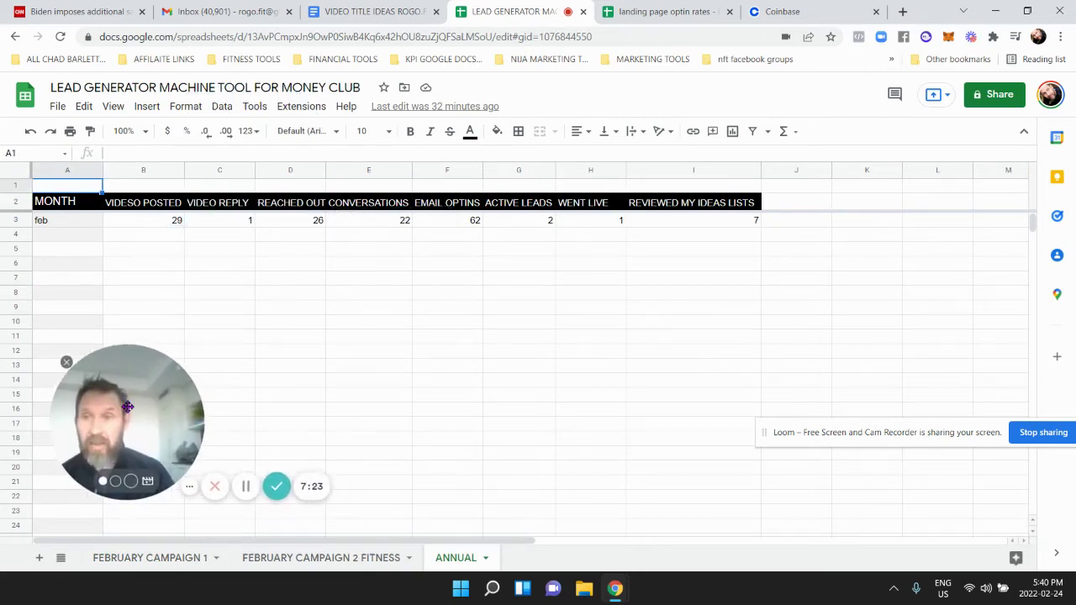
pyautogui.click(61, 222)
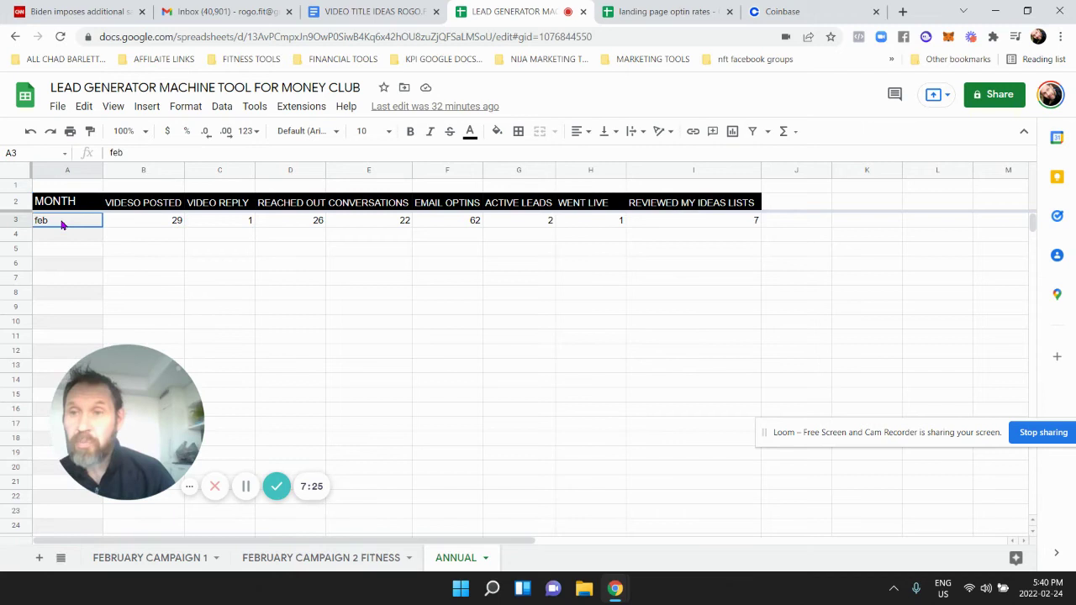
pyautogui.press('Right')
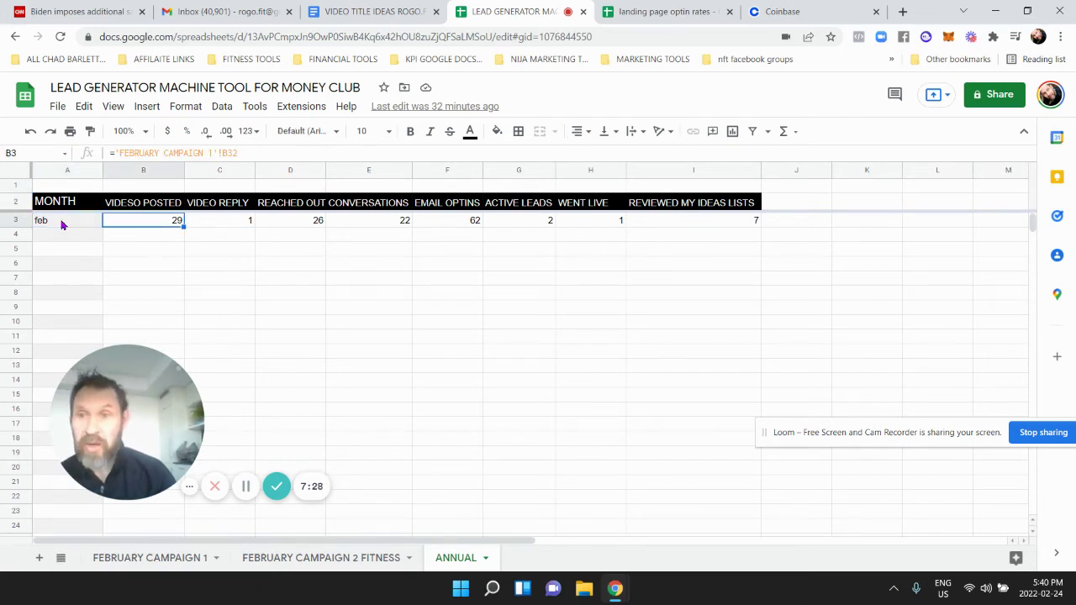
pyautogui.press('Right')
pyautogui.press('Right')
pyautogui.press('Right')
pyautogui.press('Right')
pyautogui.press('Right')
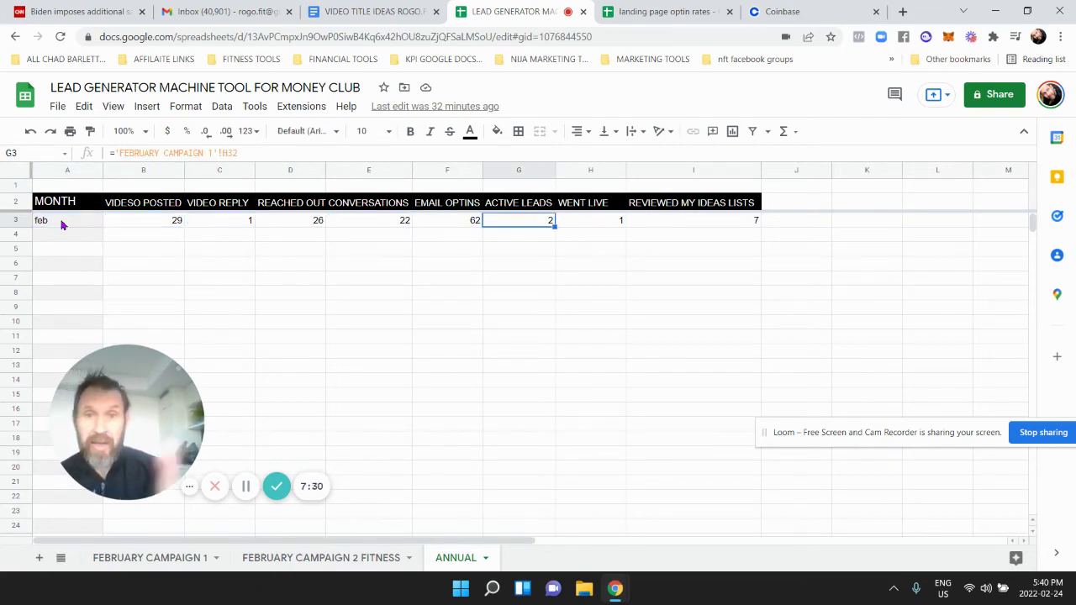
pyautogui.press('Left')
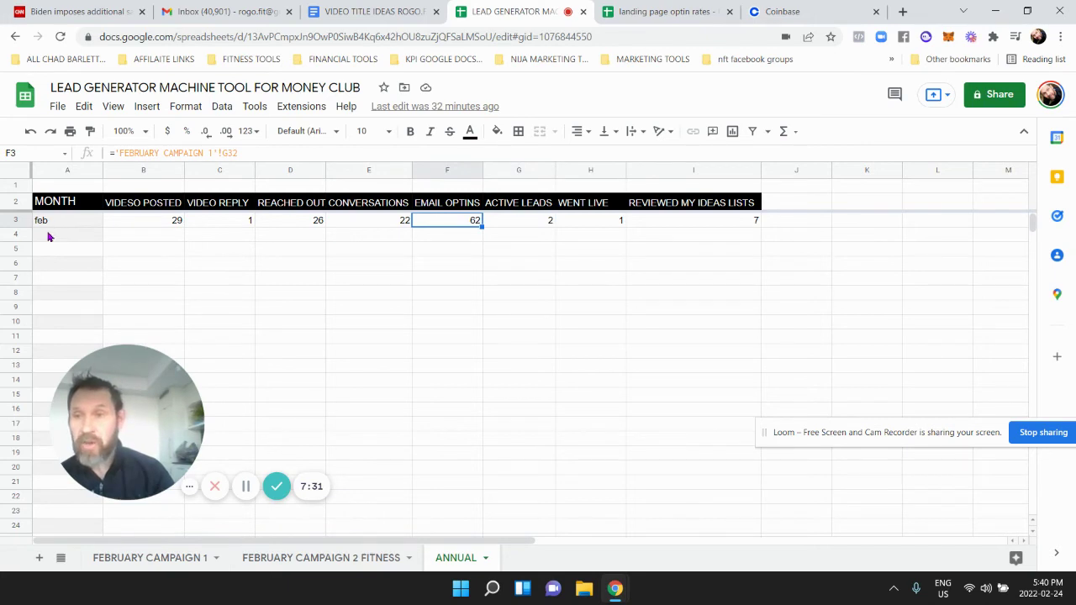
pyautogui.moveTo(47, 236); pyautogui.dragTo(50, 533)
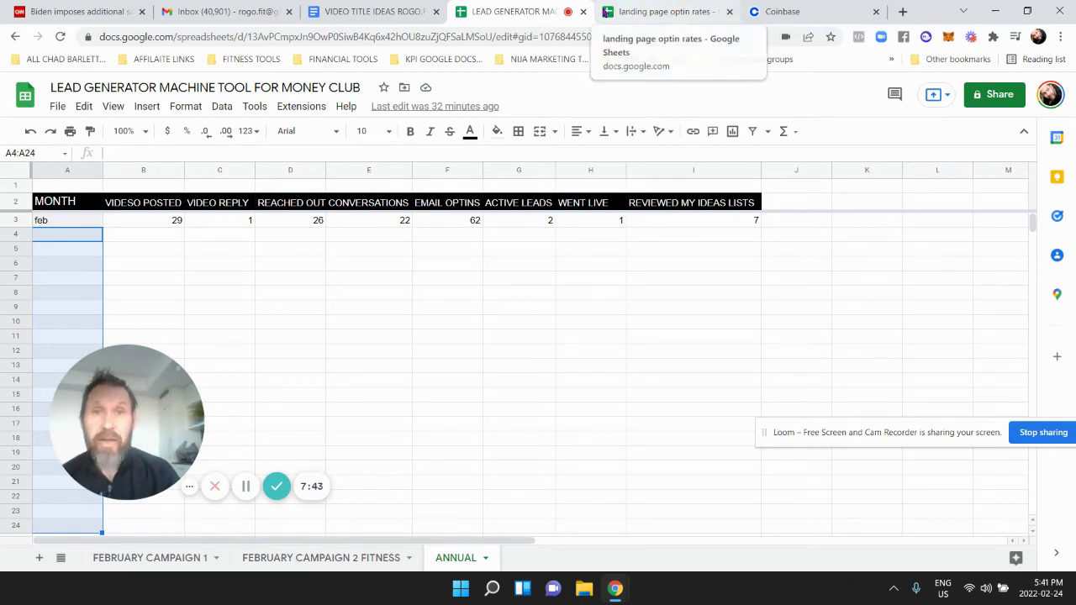
# Step: Return to the landing page optin rates spreadsheet and show the campaign stats for java burn sheet
pyautogui.click(666, 11)
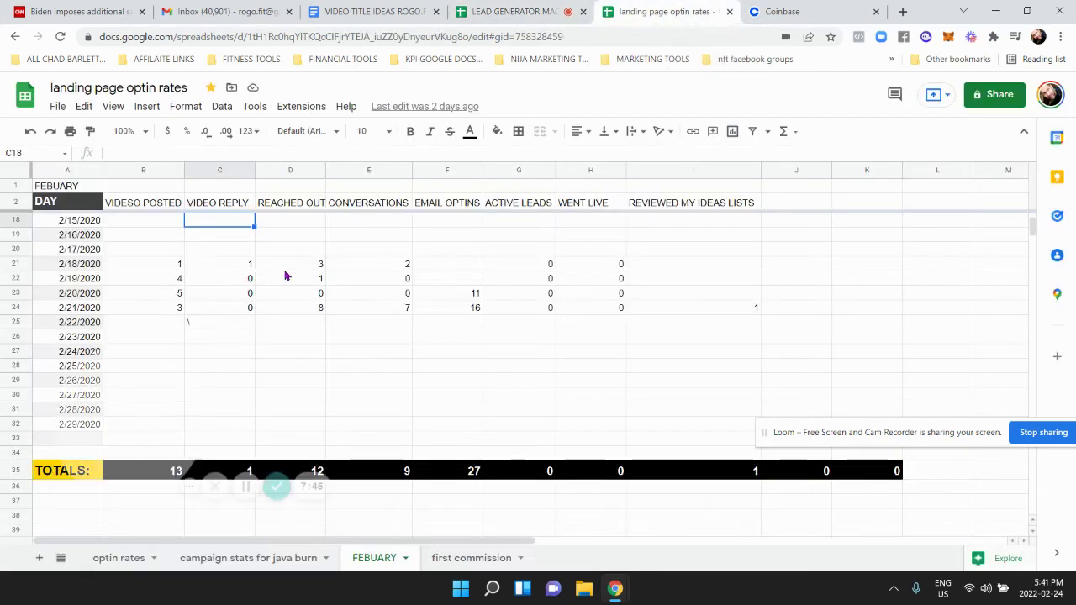
pyautogui.click(223, 283)
pyautogui.moveTo(120, 427); pyautogui.dragTo(696, 488)
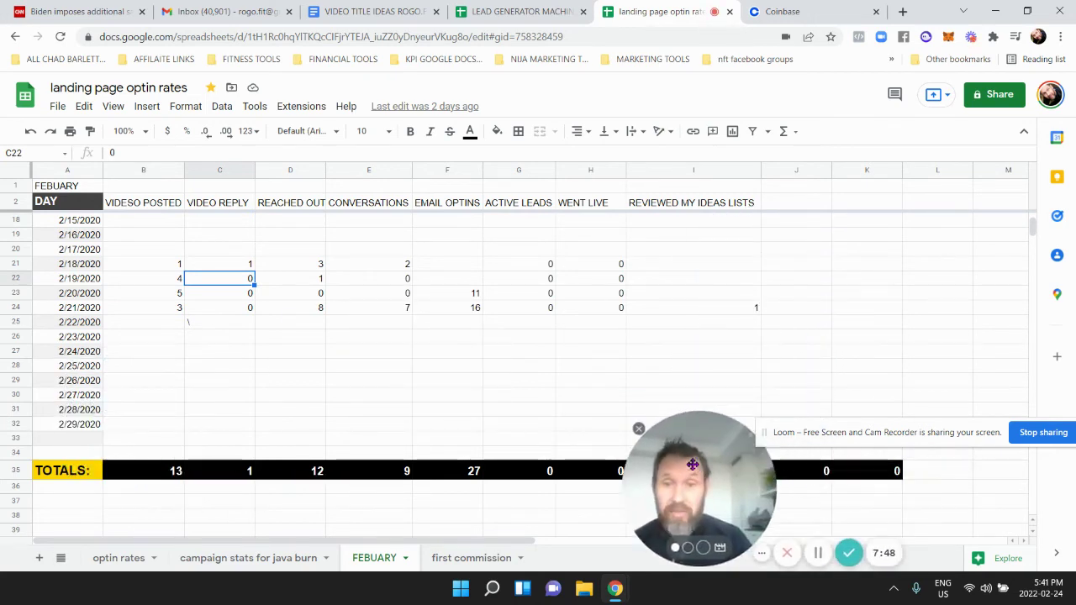
pyautogui.click(240, 565)
pyautogui.click(248, 236)
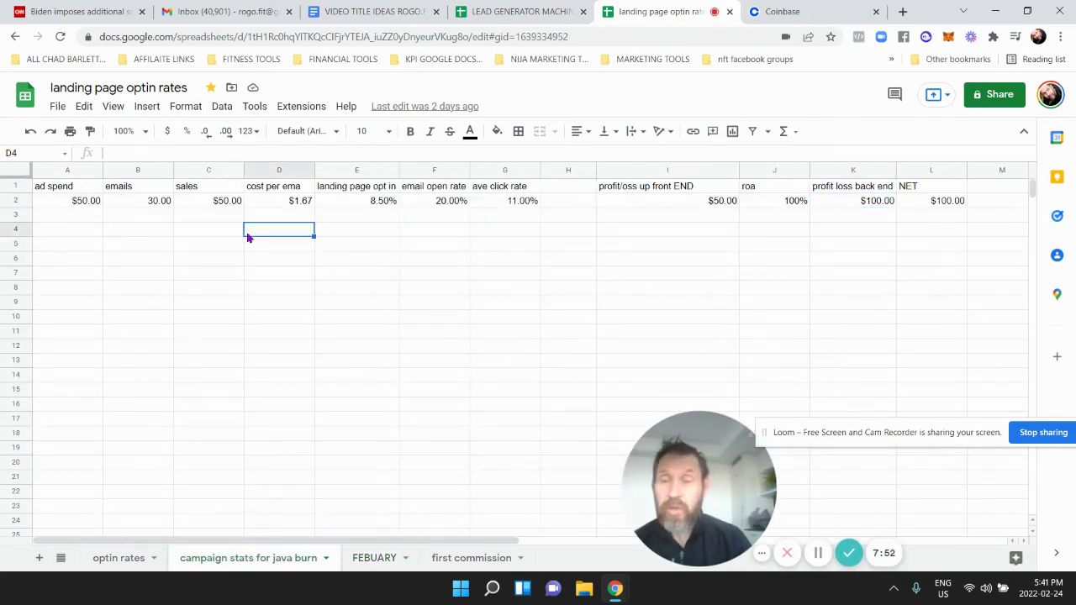
pyautogui.press('Up')
pyautogui.press('Up')
pyautogui.press('Up')
pyautogui.press('Left')
pyautogui.press('Left')
pyautogui.press('Left')
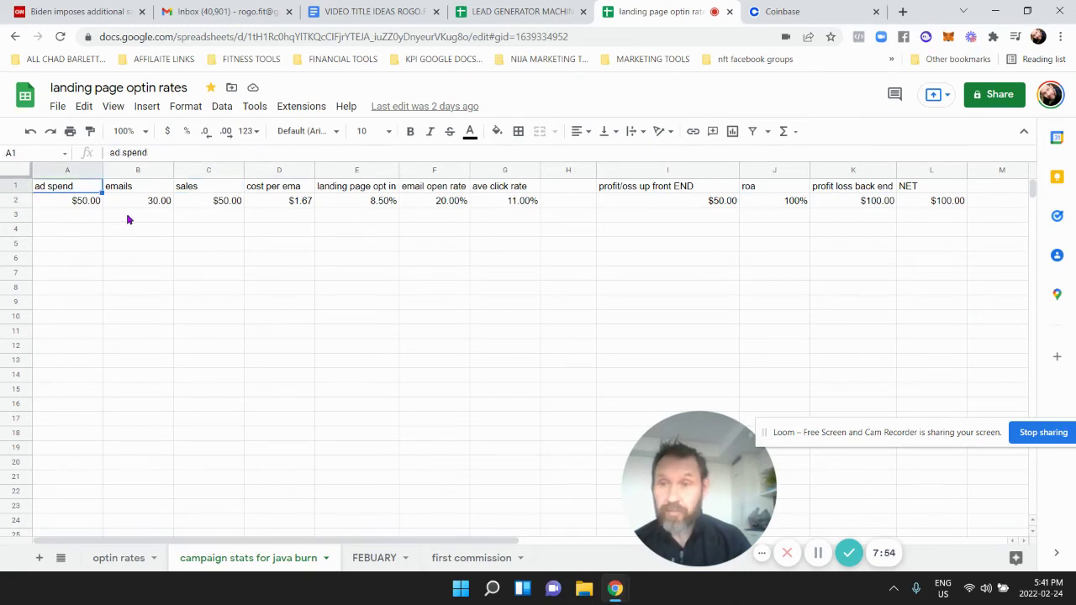
# Step: Review the $50.00 ad spend, 30 emails, $50.00 sales and $1.67 cost per email
pyautogui.click(61, 205)
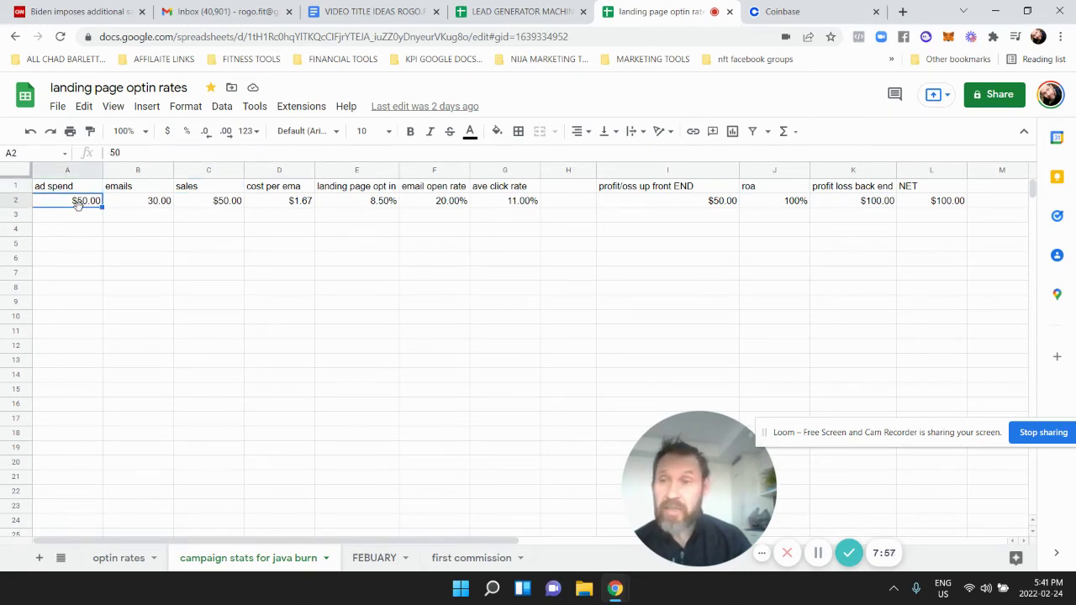
pyautogui.press('Right')
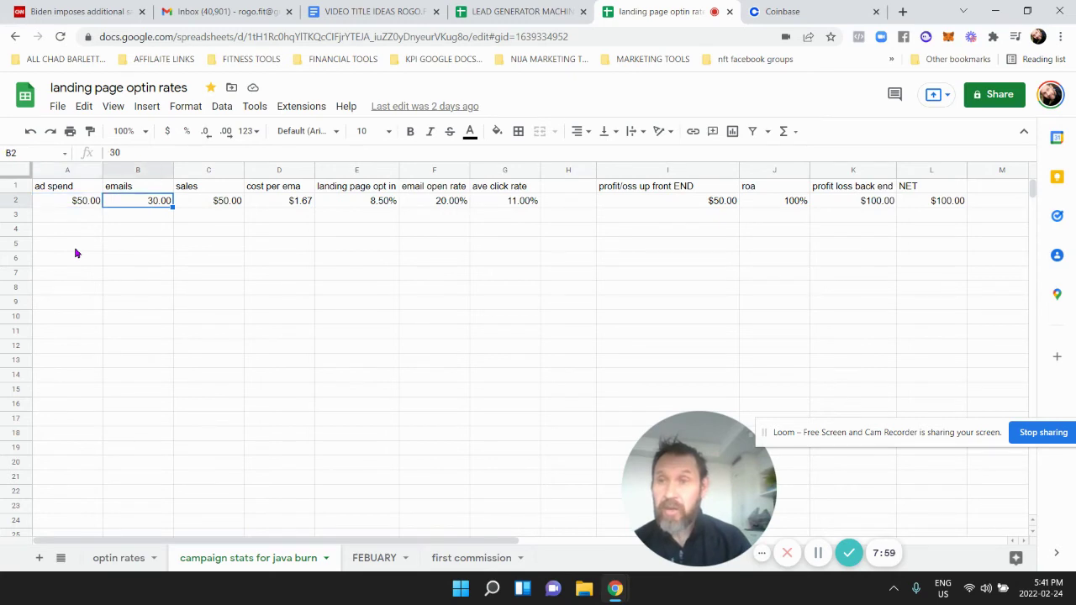
pyautogui.press('Left')
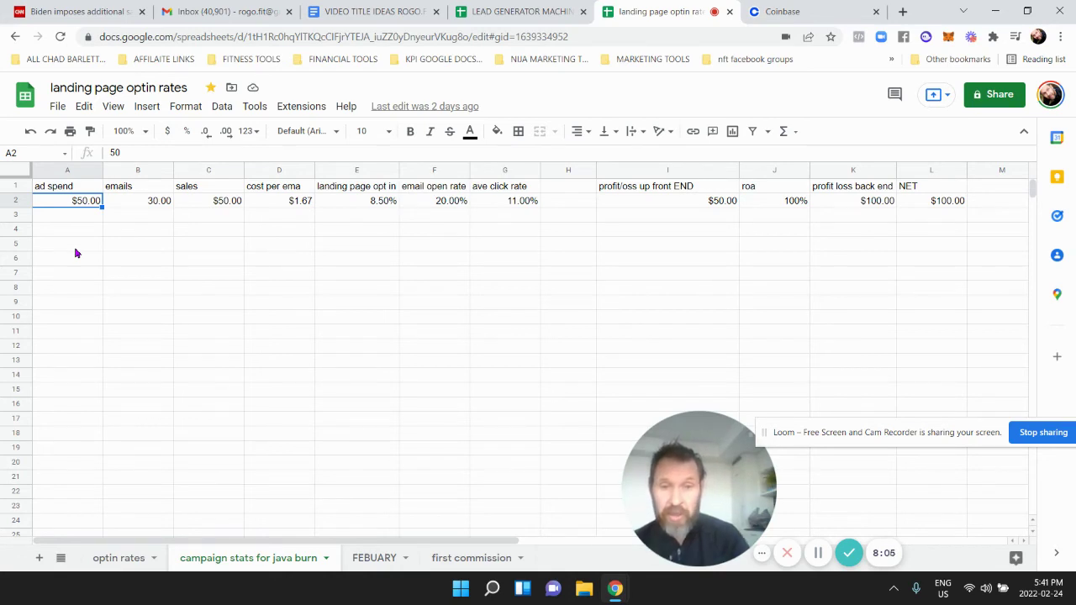
pyautogui.click(325, 559)
pyautogui.click(444, 395)
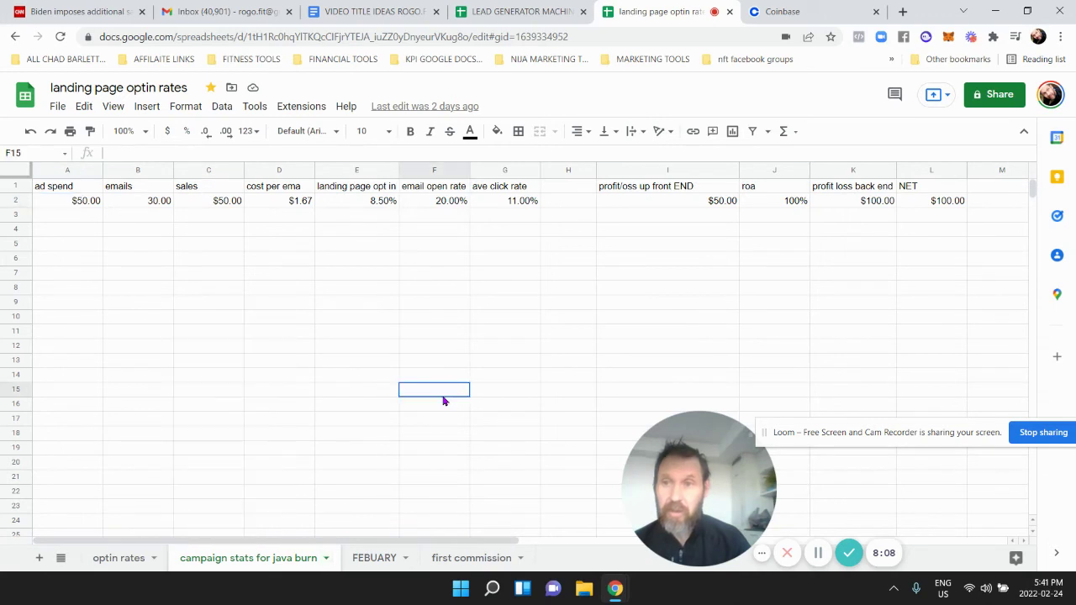
pyautogui.click(68, 205)
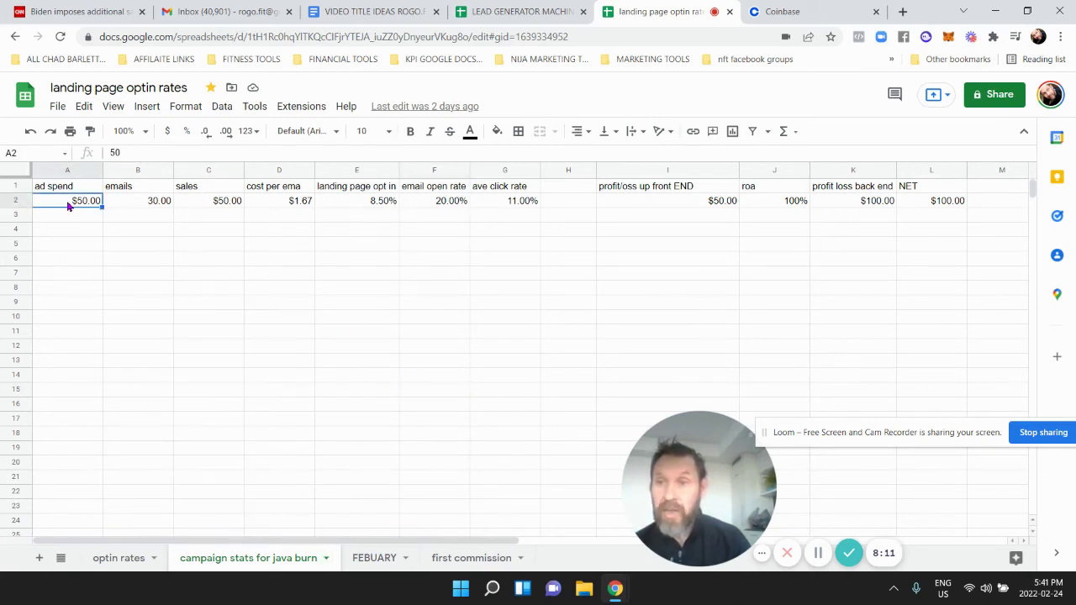
pyautogui.press('Right')
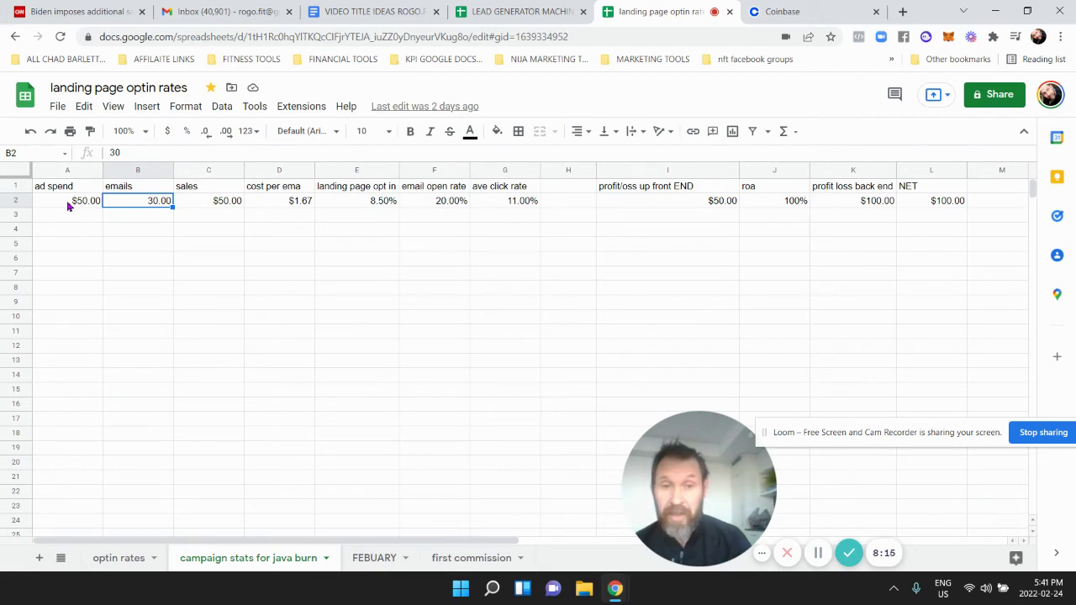
pyautogui.press('Right')
pyautogui.press('Left')
pyautogui.press('Right')
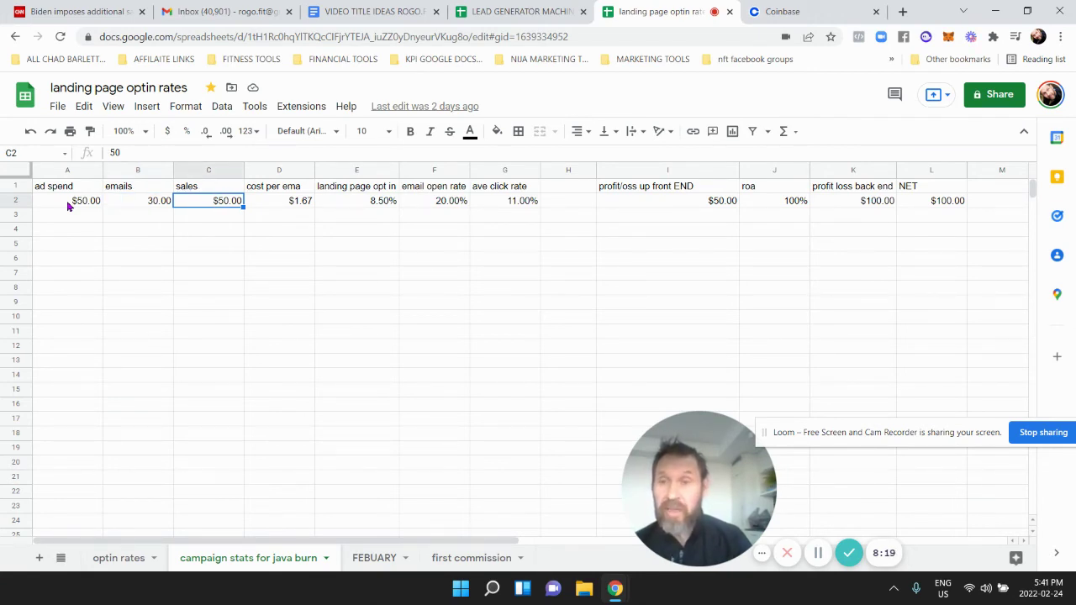
pyautogui.press('Right')
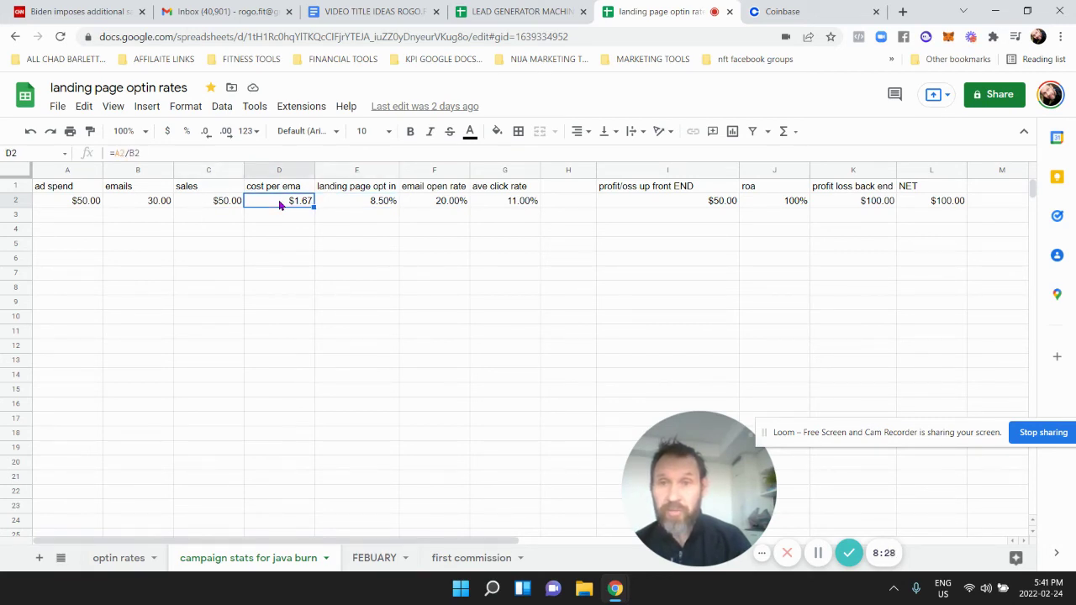
pyautogui.press('Right')
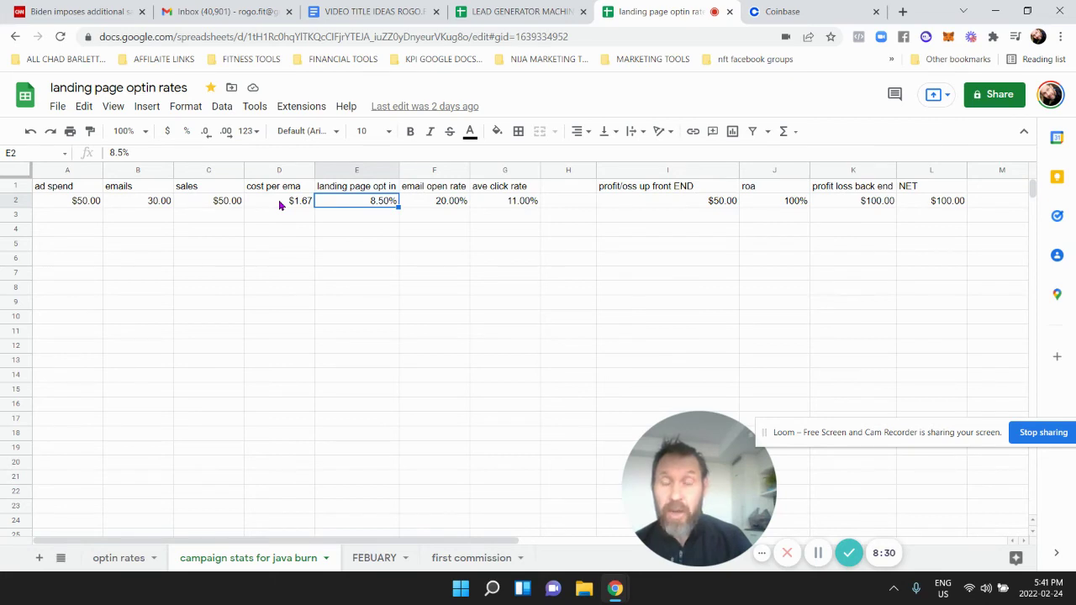
pyautogui.press('Right')
pyautogui.press('Right')
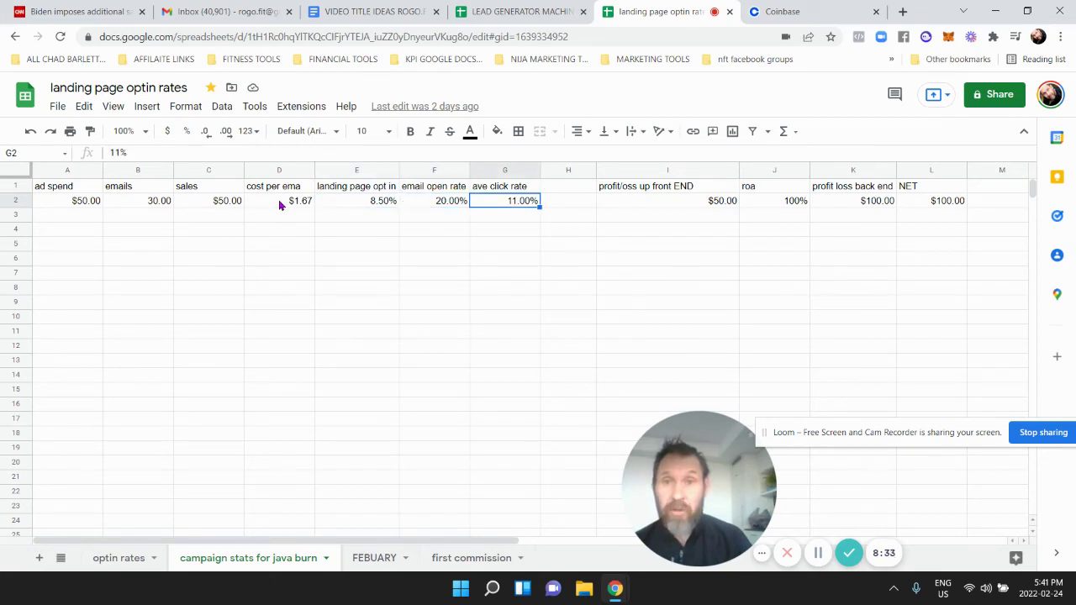
pyautogui.press('Left')
pyautogui.press('Left')
pyautogui.press('Right')
pyautogui.press('Right')
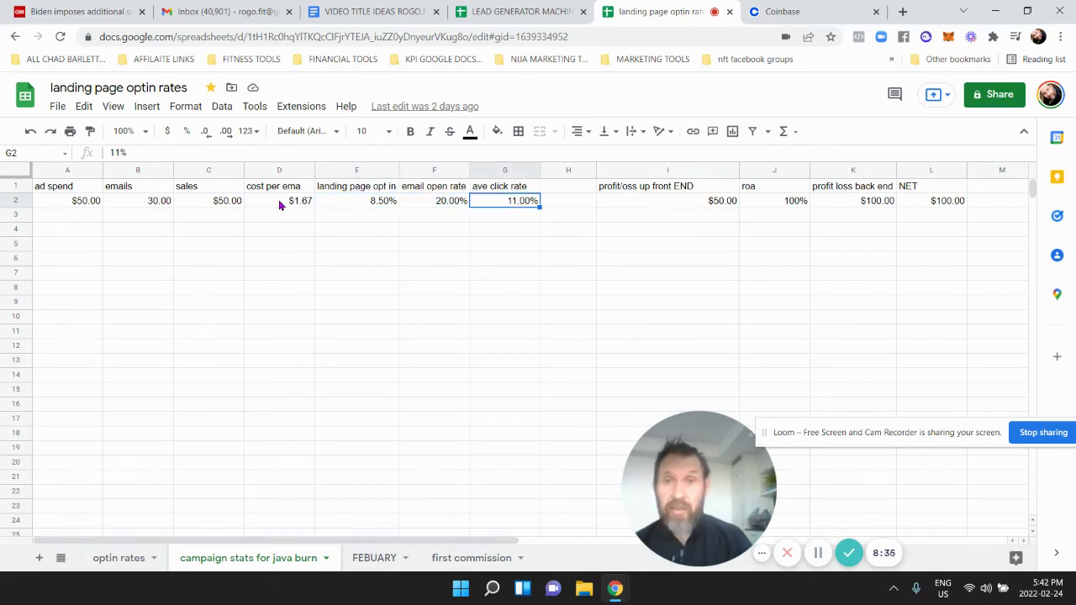
pyautogui.press('Left')
pyautogui.press('Left')
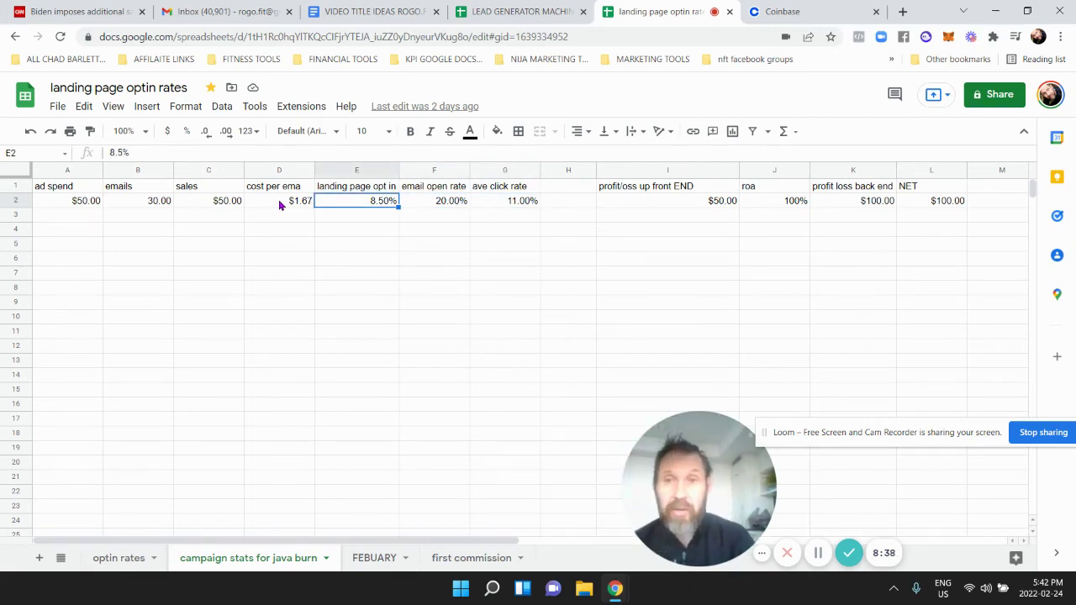
pyautogui.press('Right')
pyautogui.press('Right')
pyautogui.press('Right')
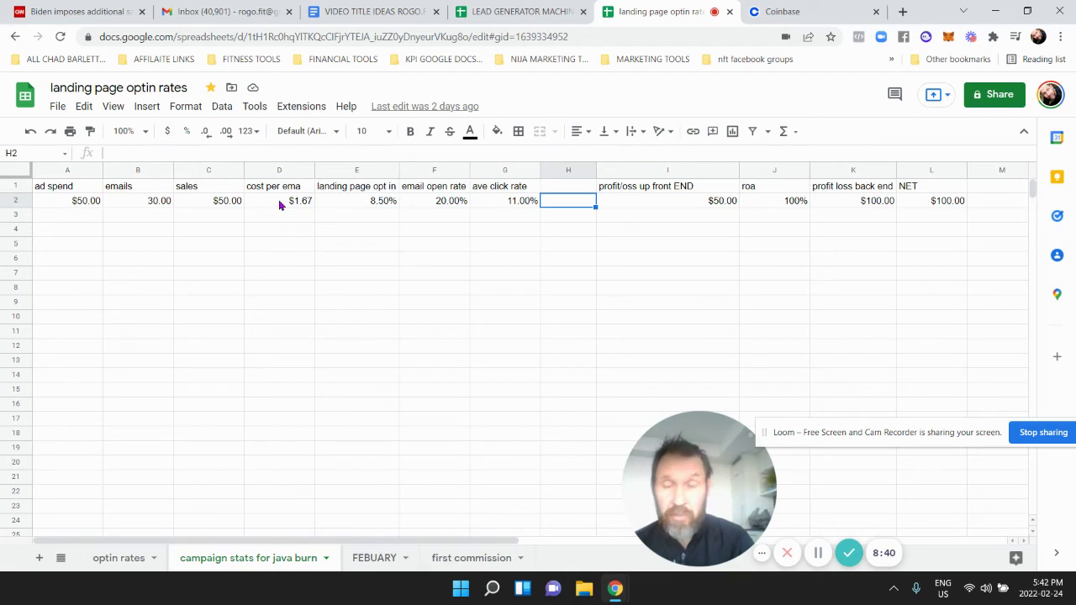
pyautogui.press('Left')
pyautogui.press('Left')
pyautogui.press('Left')
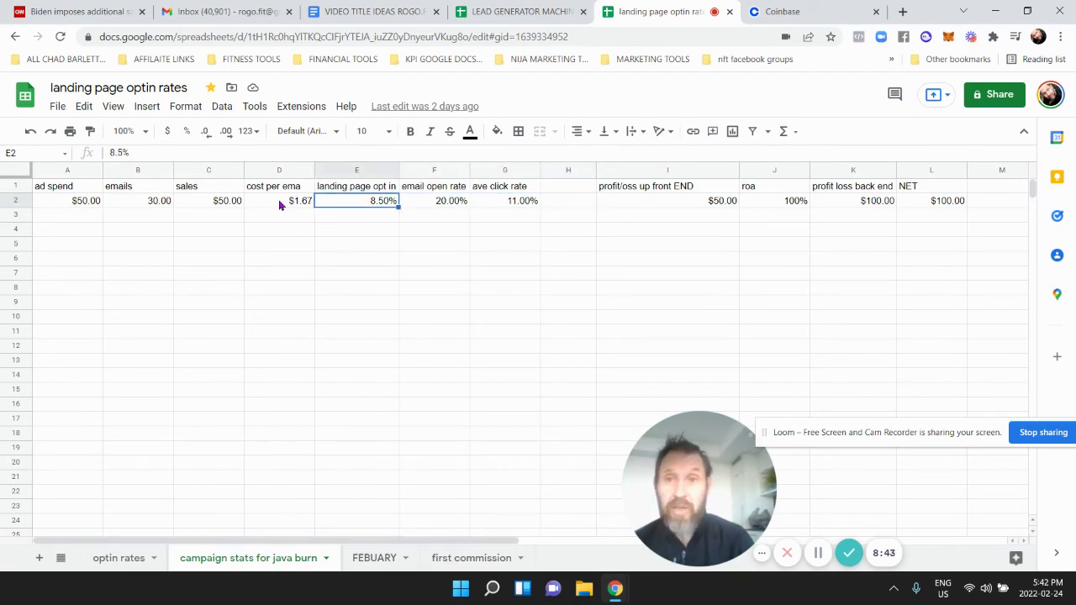
pyautogui.press('Right')
pyautogui.press('Right')
pyautogui.press('Right')
pyautogui.press('Right')
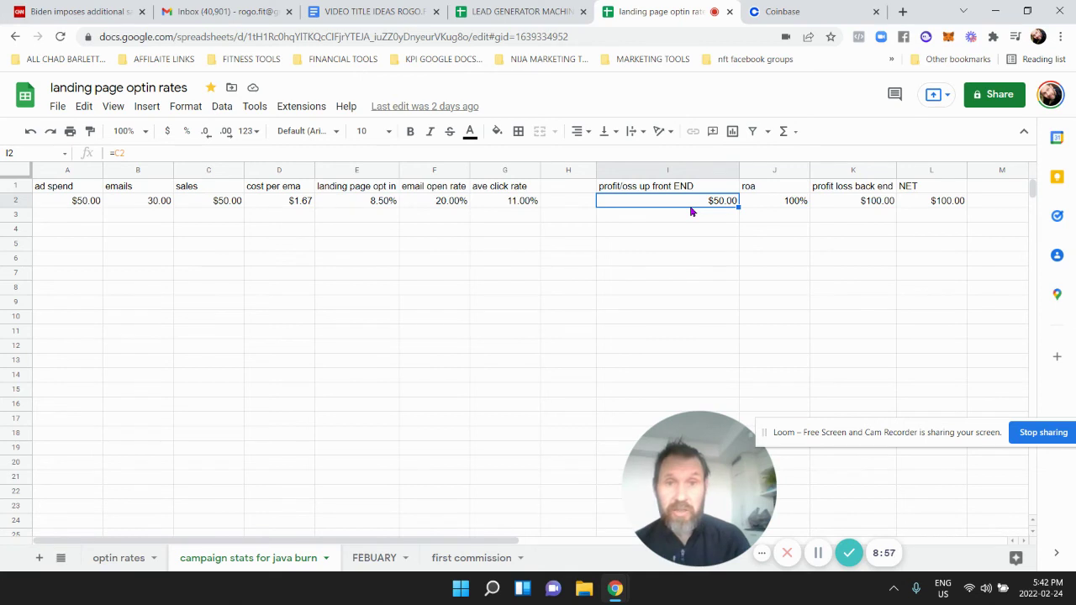
pyautogui.press('Left')
pyautogui.press('Left')
pyautogui.press('Left')
pyautogui.press('Left')
pyautogui.press('Left')
pyautogui.press('Left')
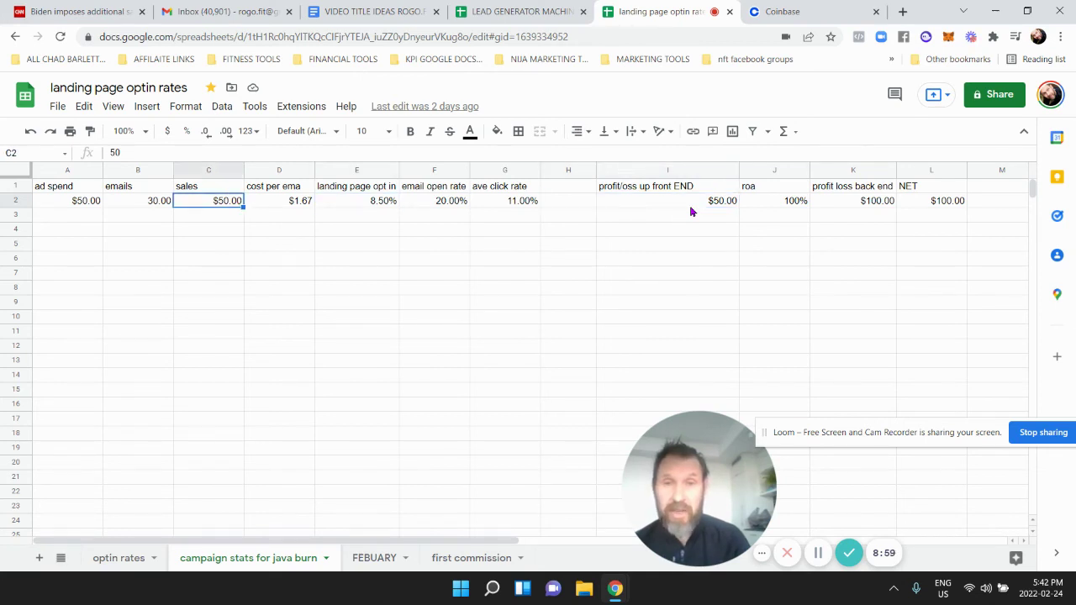
pyautogui.press('Left')
pyautogui.press('Left')
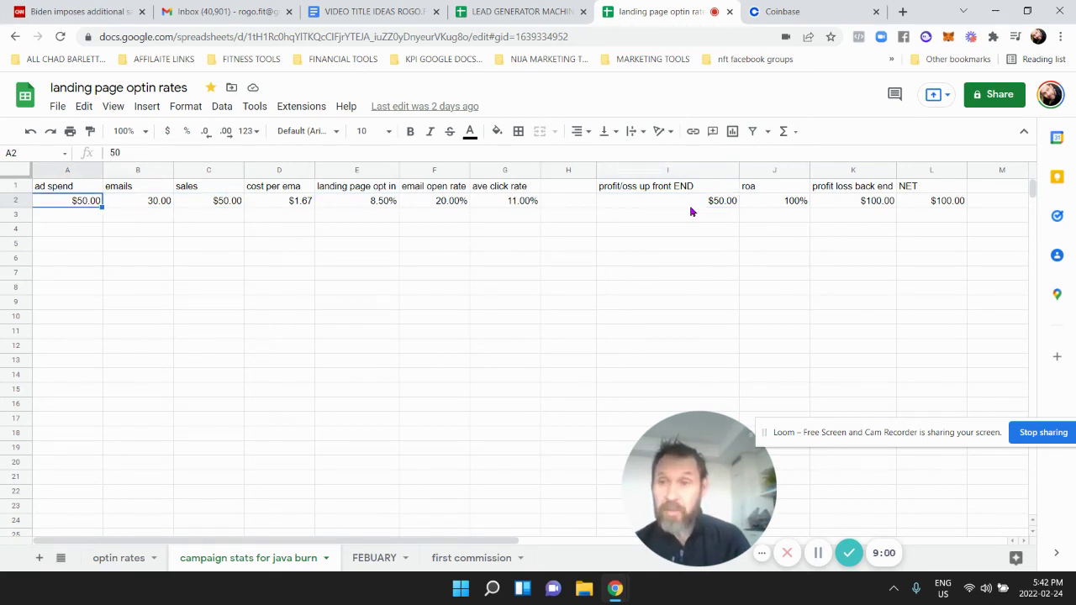
pyautogui.press('Right')
pyautogui.press('Right')
pyautogui.press('Right')
pyautogui.press('Right')
pyautogui.press('Right')
pyautogui.press('Right')
pyautogui.press('Right')
pyautogui.press('Right')
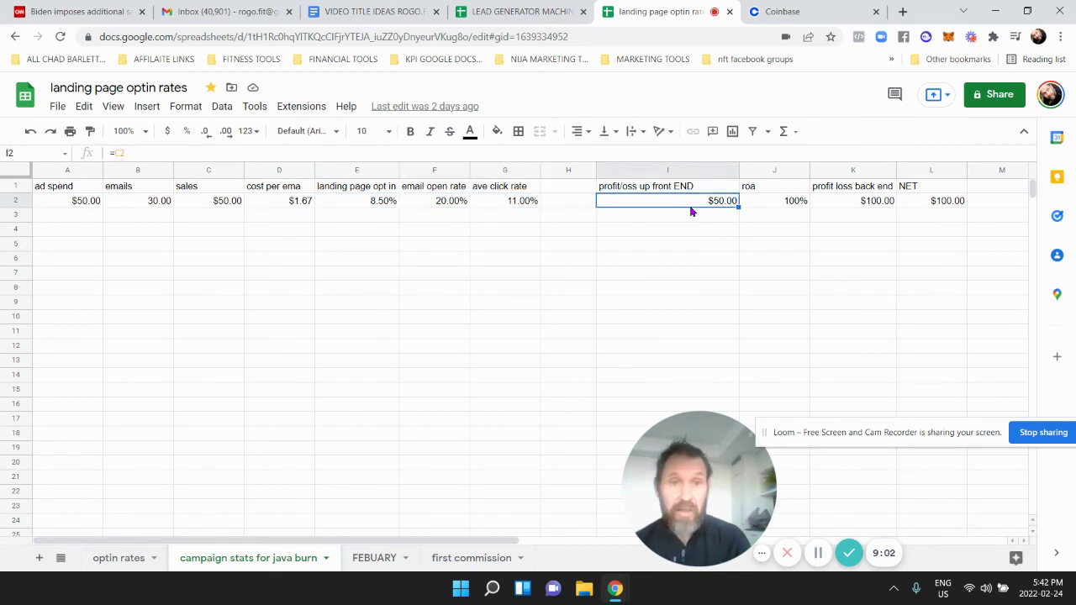
pyautogui.press('Right')
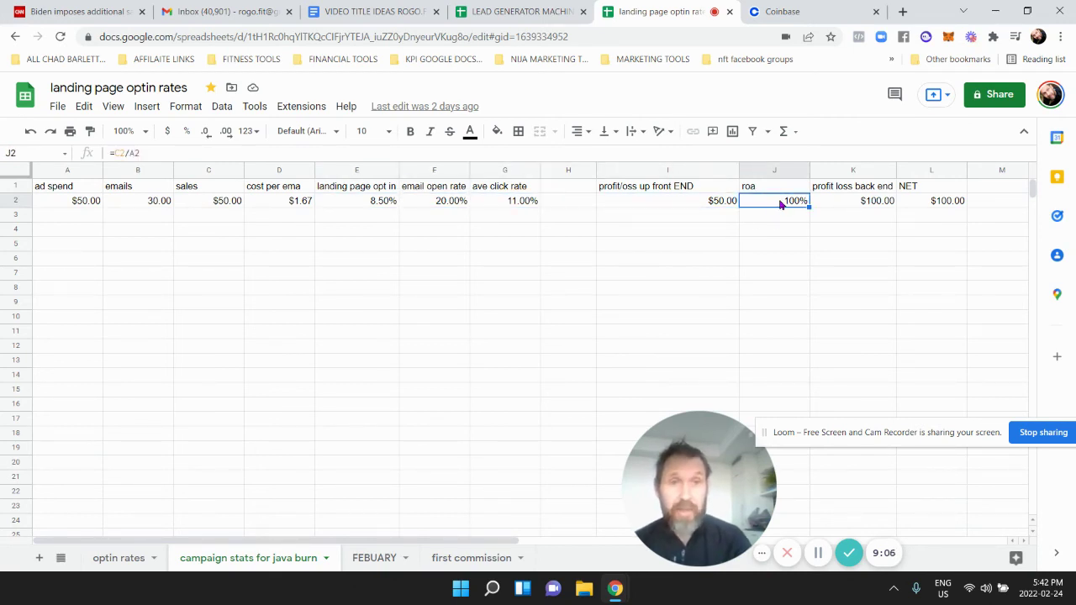
pyautogui.press('Right')
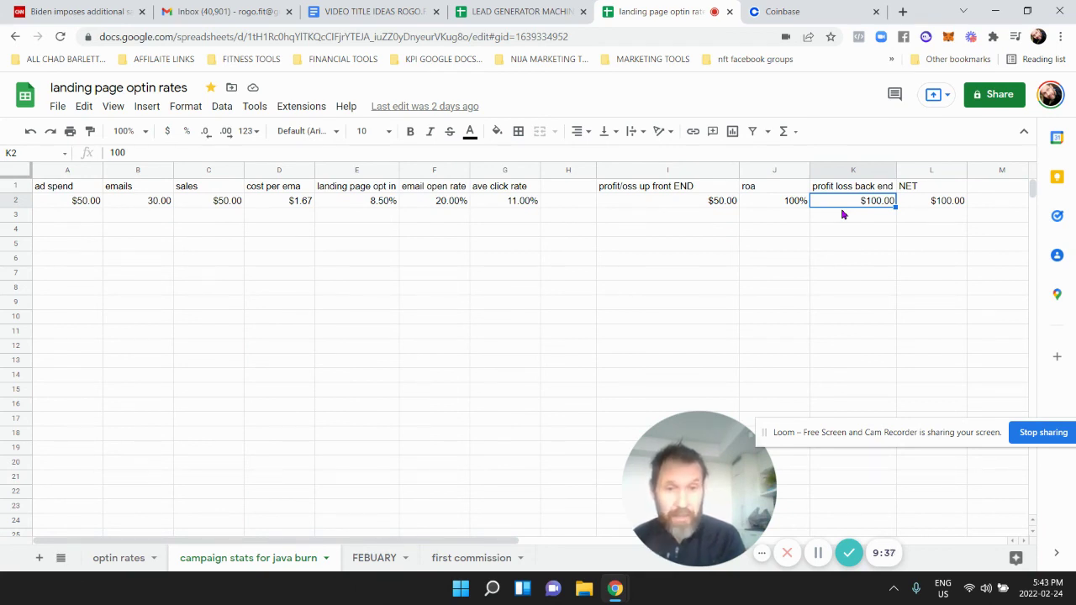
pyautogui.press('Left')
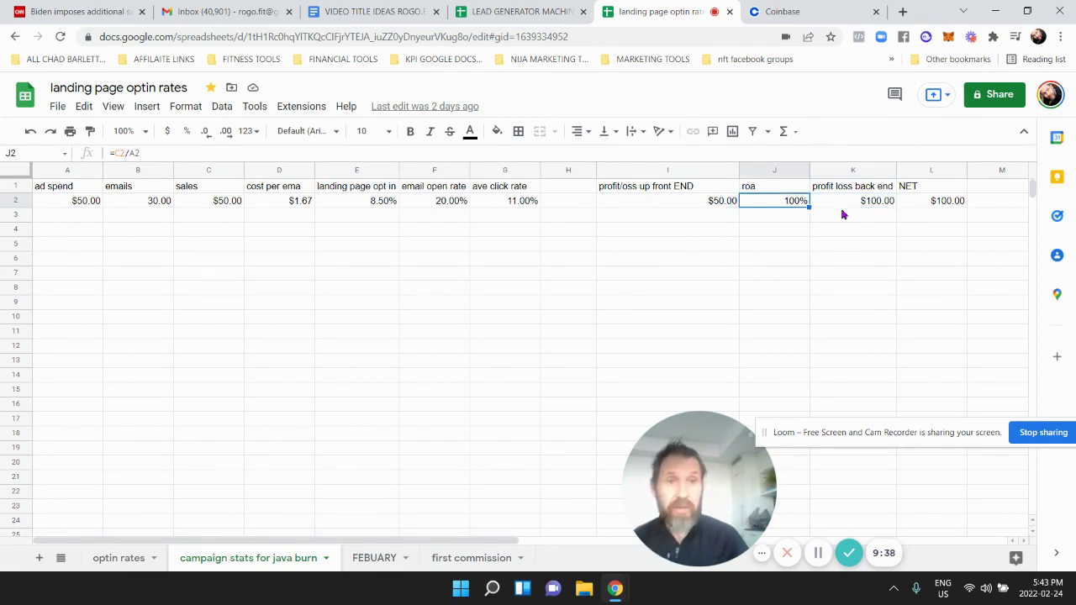
pyautogui.press('Right')
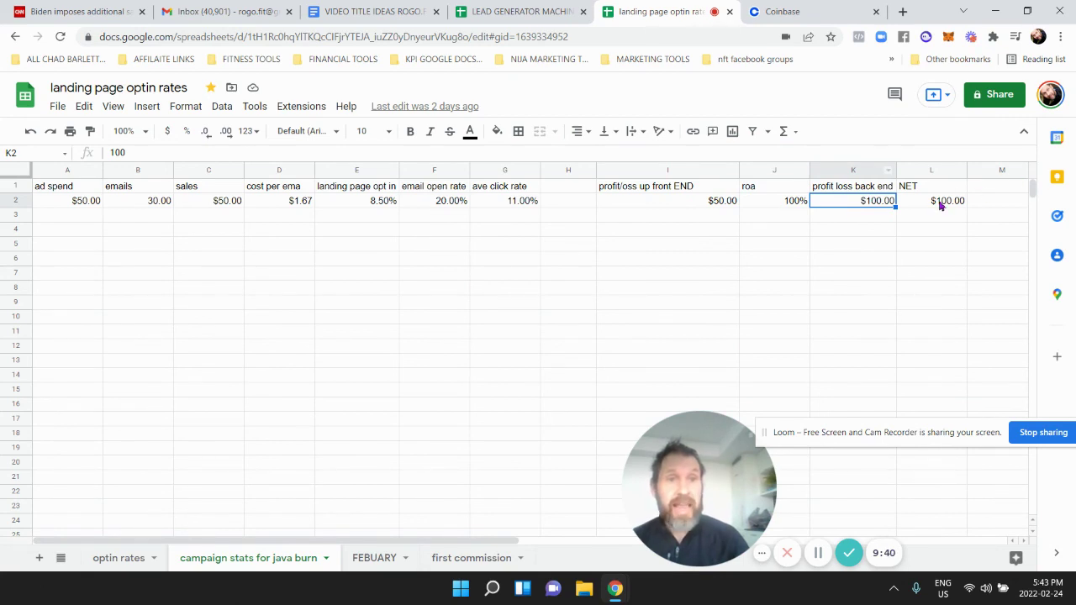
pyautogui.press('Right')
pyautogui.press('Left')
pyautogui.press('Right')
pyautogui.press('Left')
pyautogui.press('Left')
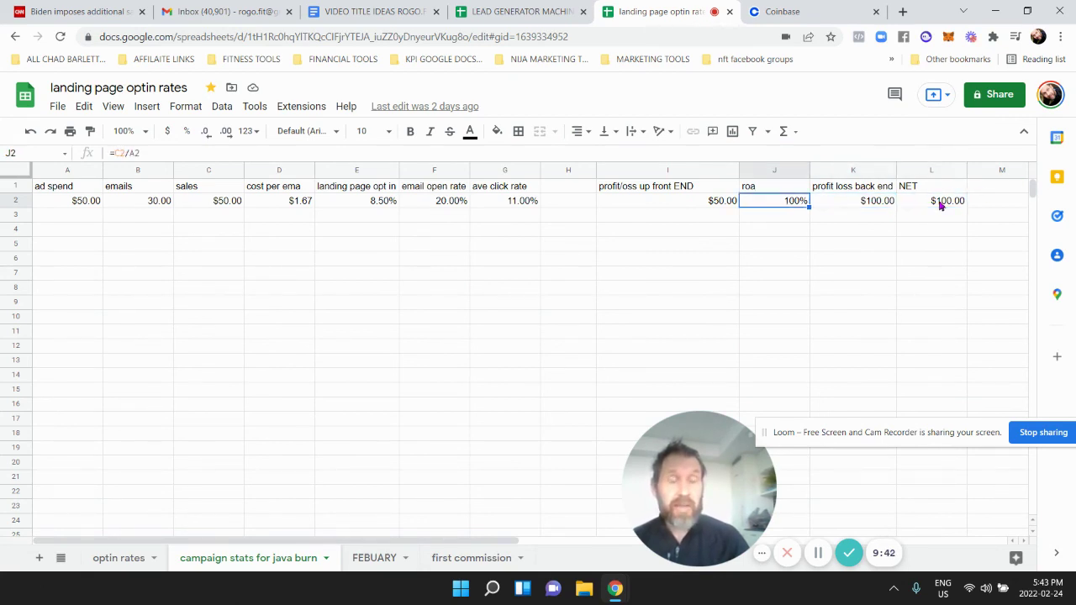
pyautogui.press('Right')
pyautogui.press('Right')
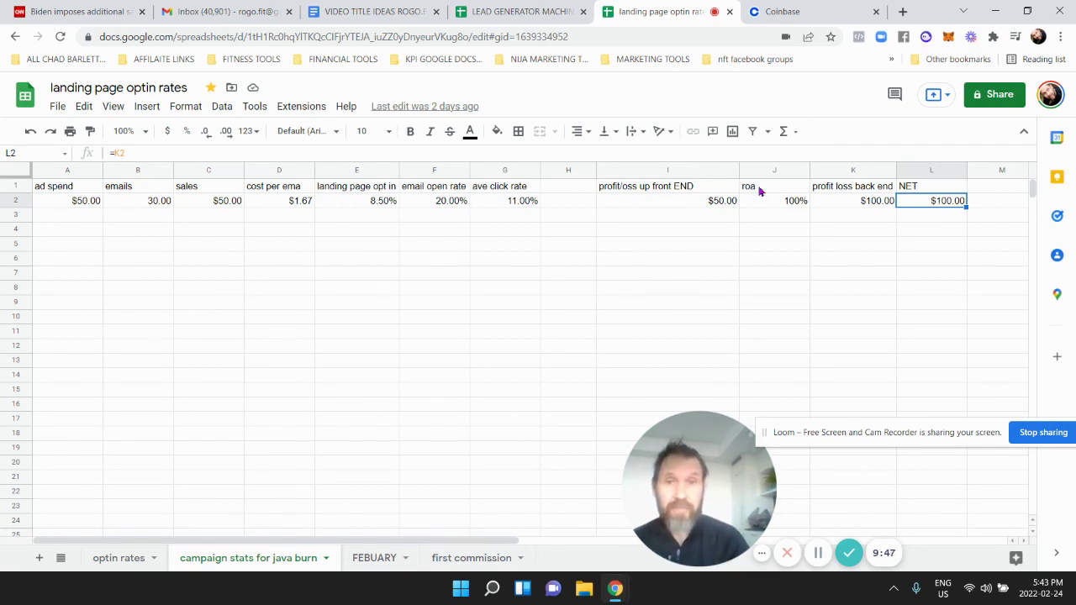
pyautogui.click(299, 289)
pyautogui.click(201, 281)
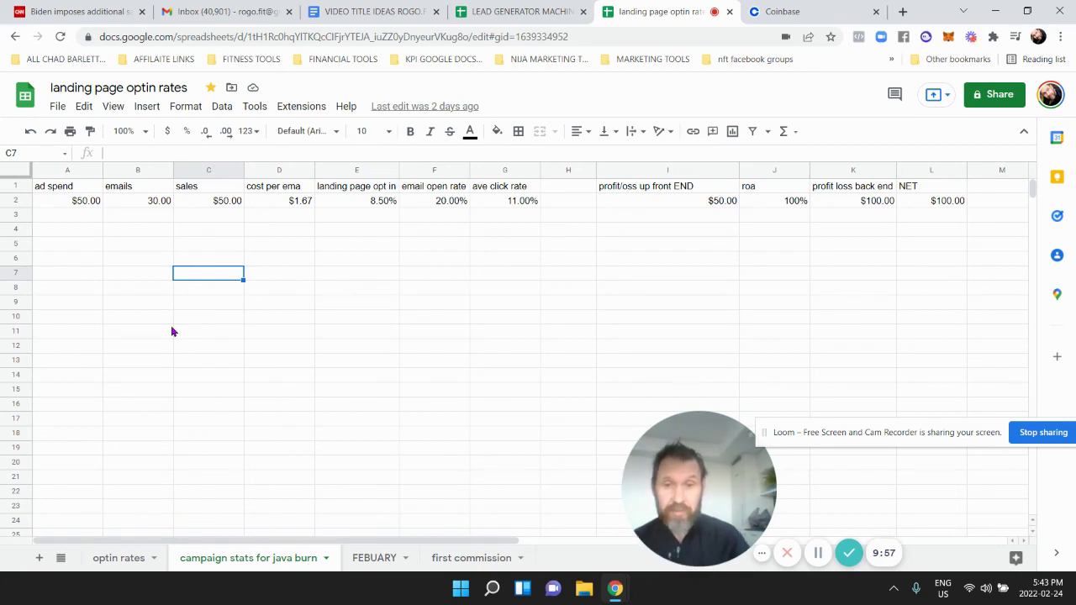
pyautogui.click(595, 334)
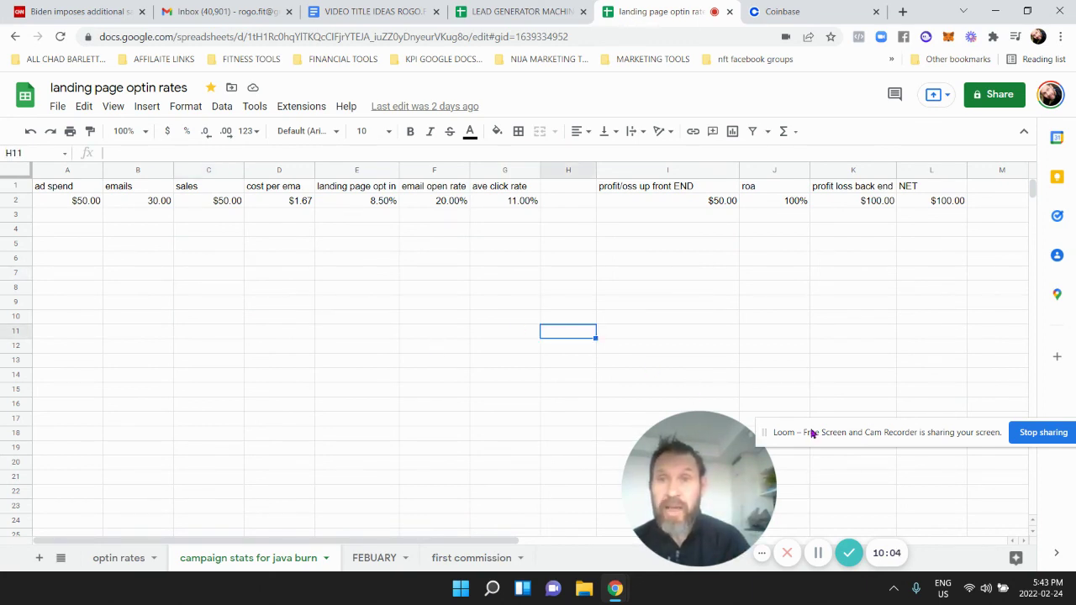